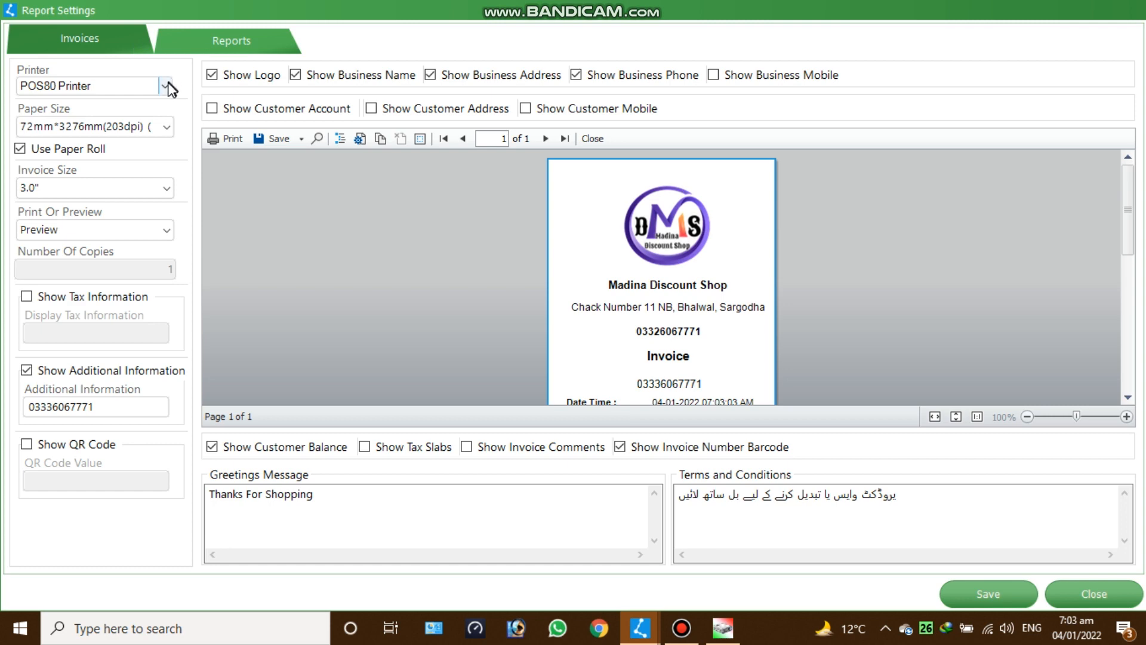
Set the invoice printer to HP LaserJet M1120n MFP with A4 (1169 x 827) paper and A4 invoice size.
click(165, 88)
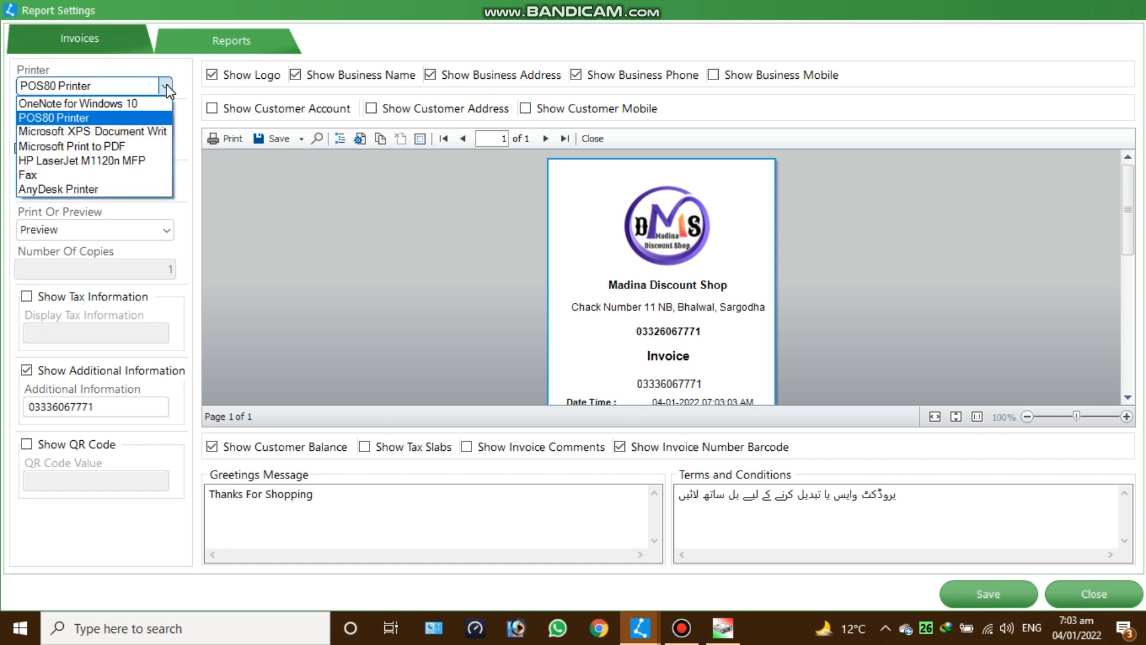
click(143, 161)
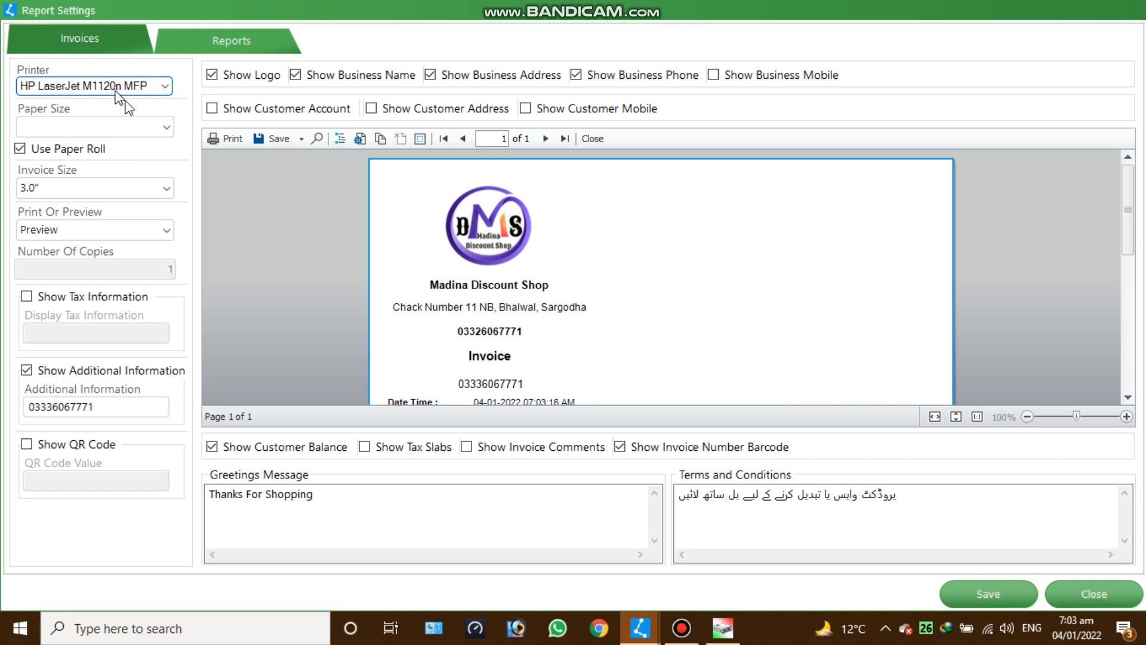
click(166, 127)
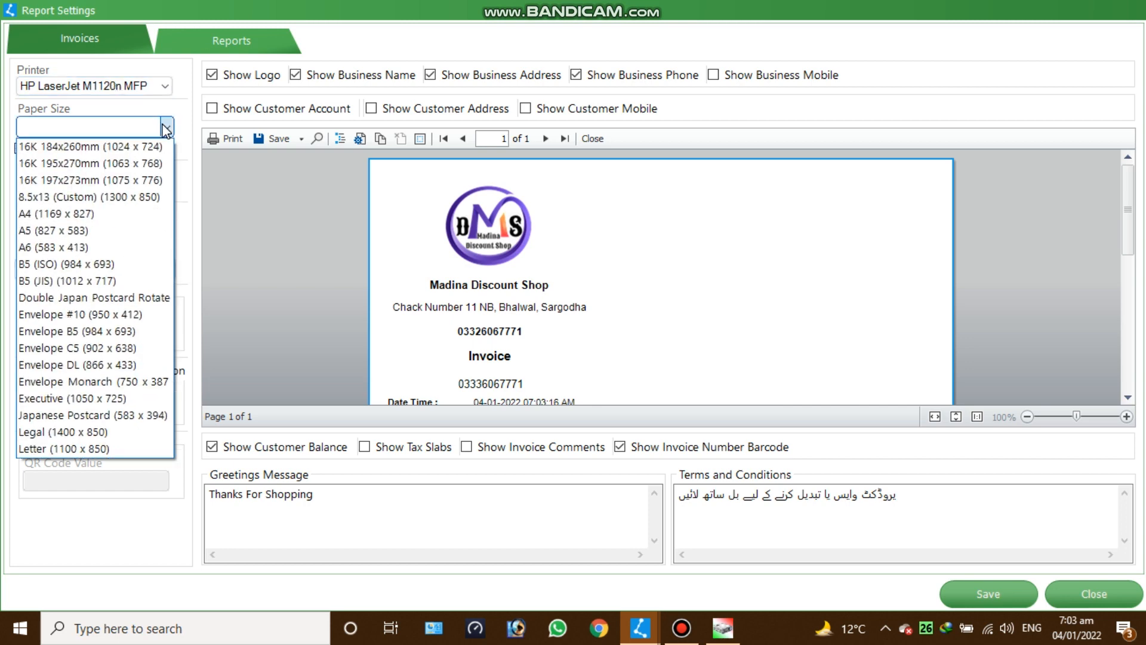
click(133, 219)
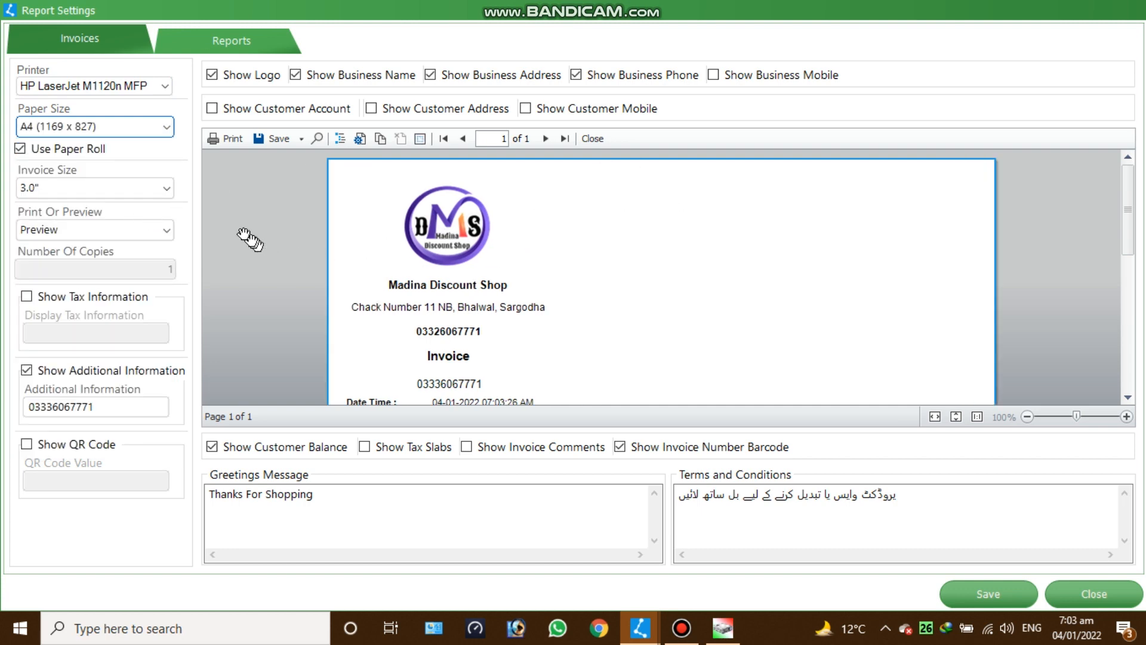
click(168, 190)
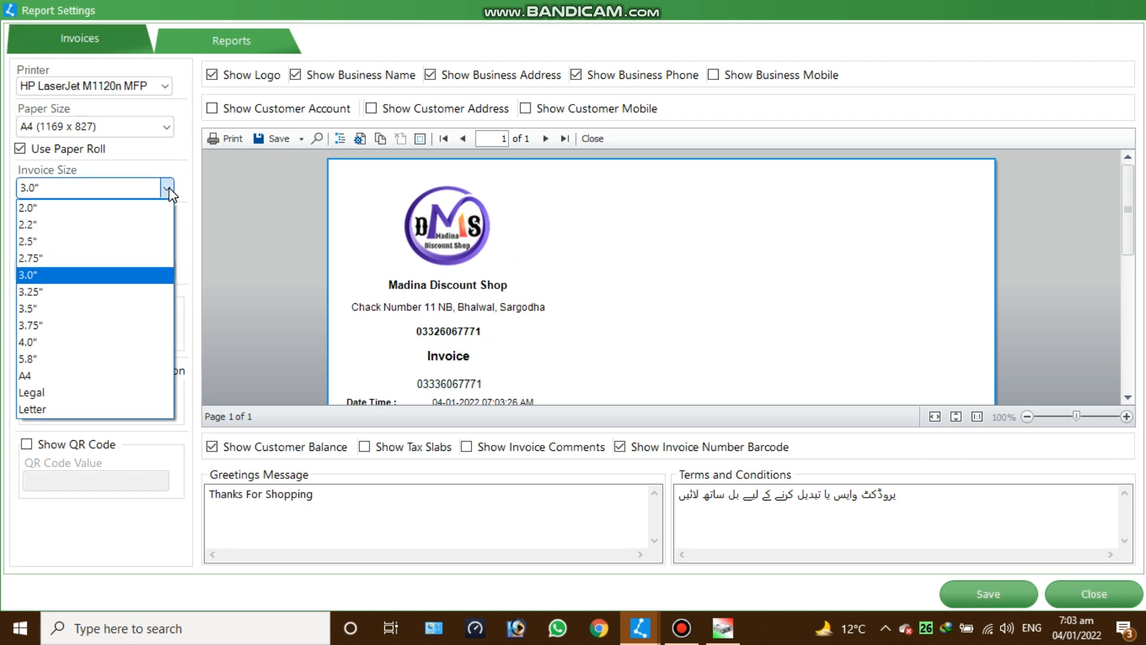
click(111, 376)
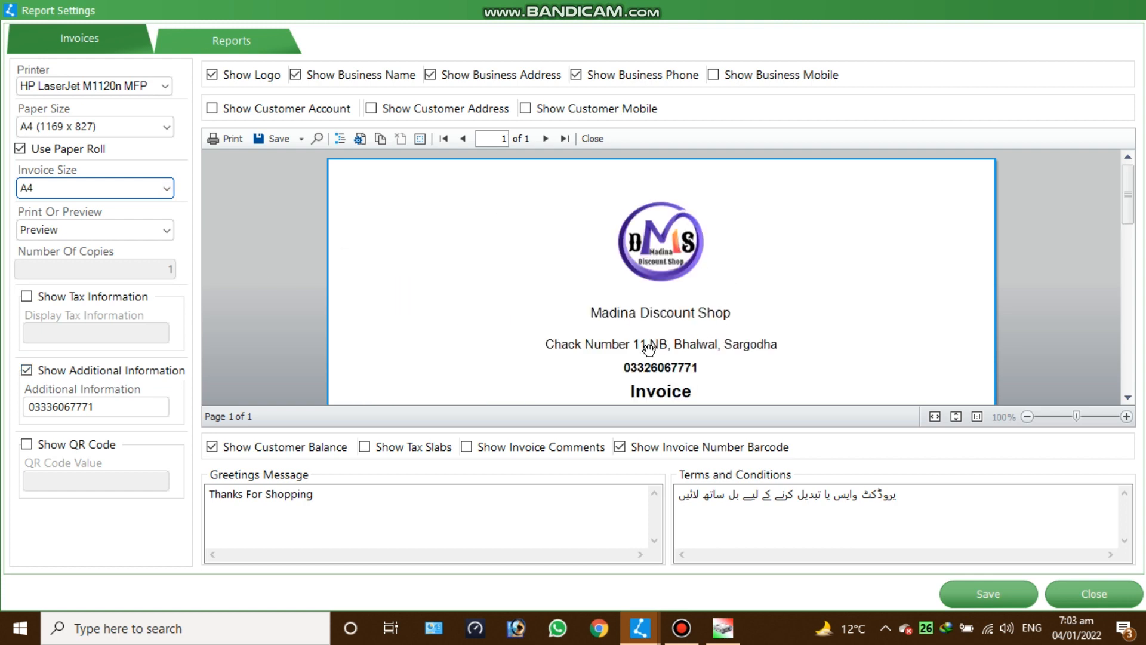
Change the paper size to A5 (827 x 583) and the invoice size to 5.8", and check the invoice preview.
click(167, 127)
scroll(85, 240, up, 1)
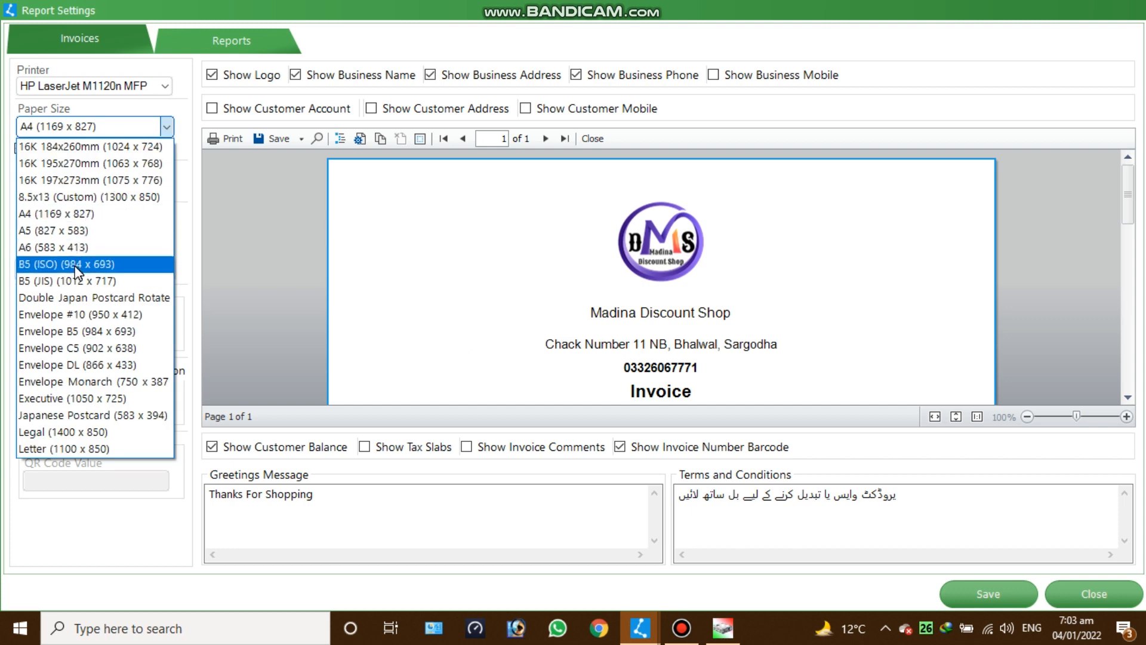
click(86, 233)
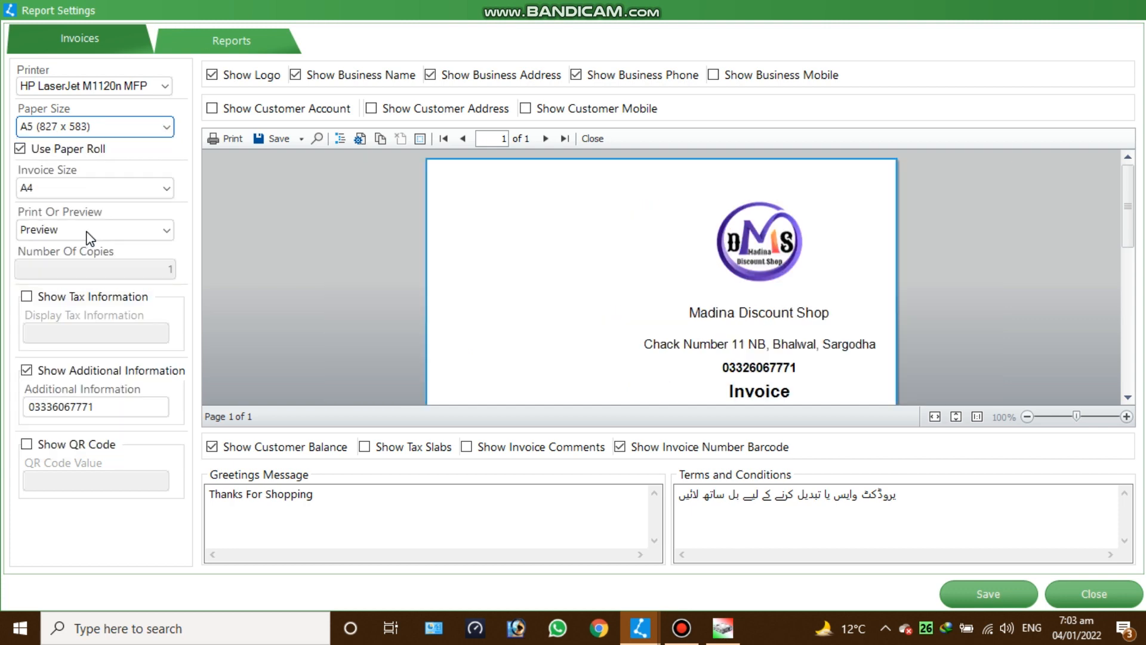
click(166, 188)
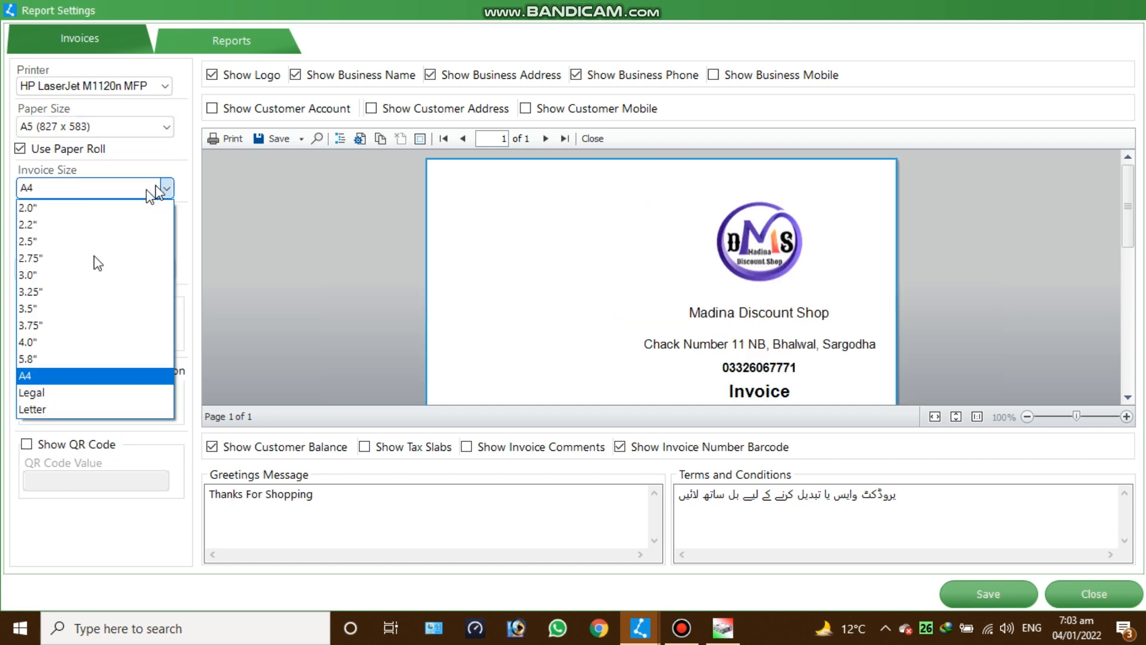
click(66, 358)
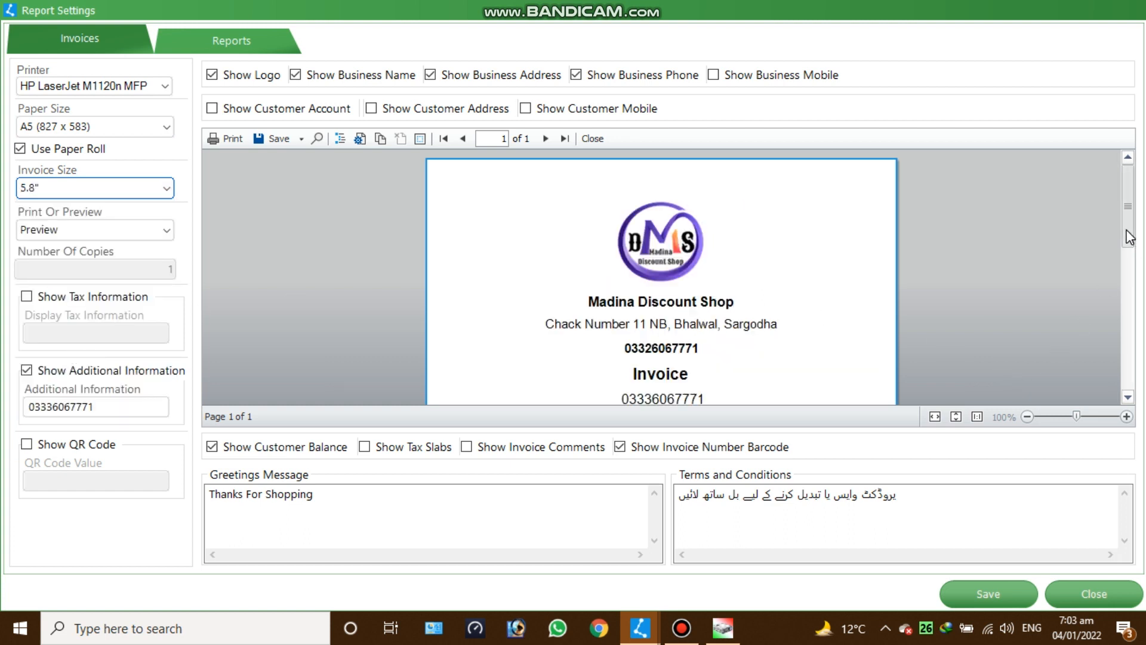
drag(1127, 232, 1129, 207)
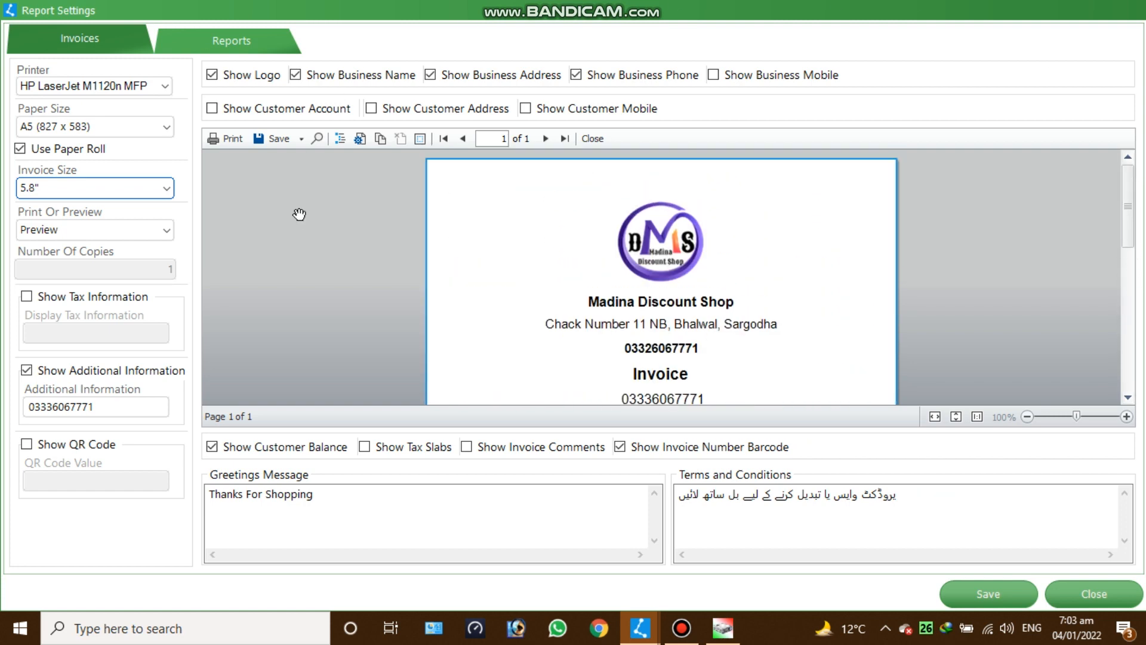
Set the invoice printer to POS80 Printer with 72mm*3276mm(203dpi) paper and a 3.0" invoice size.
click(166, 86)
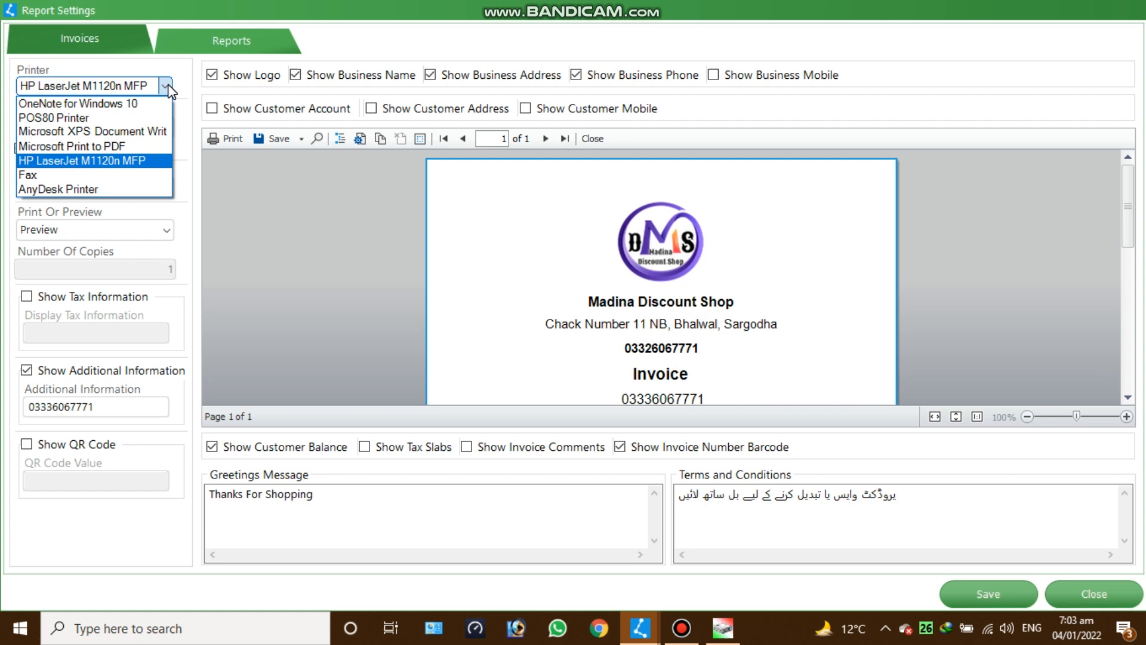
click(132, 117)
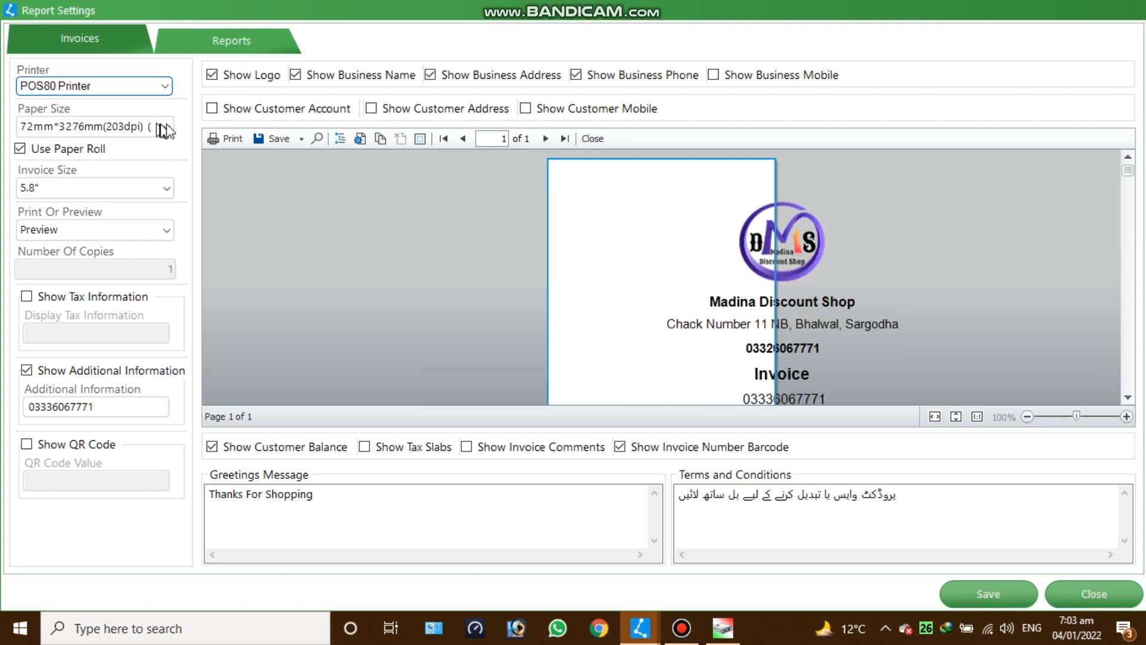
click(167, 127)
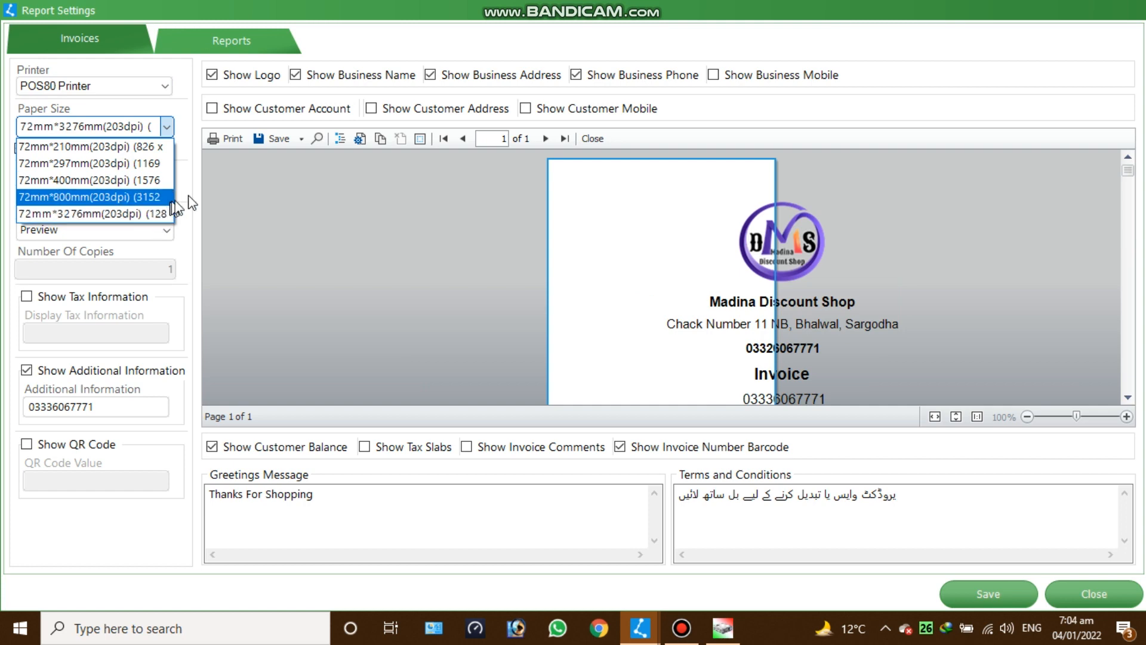
click(203, 188)
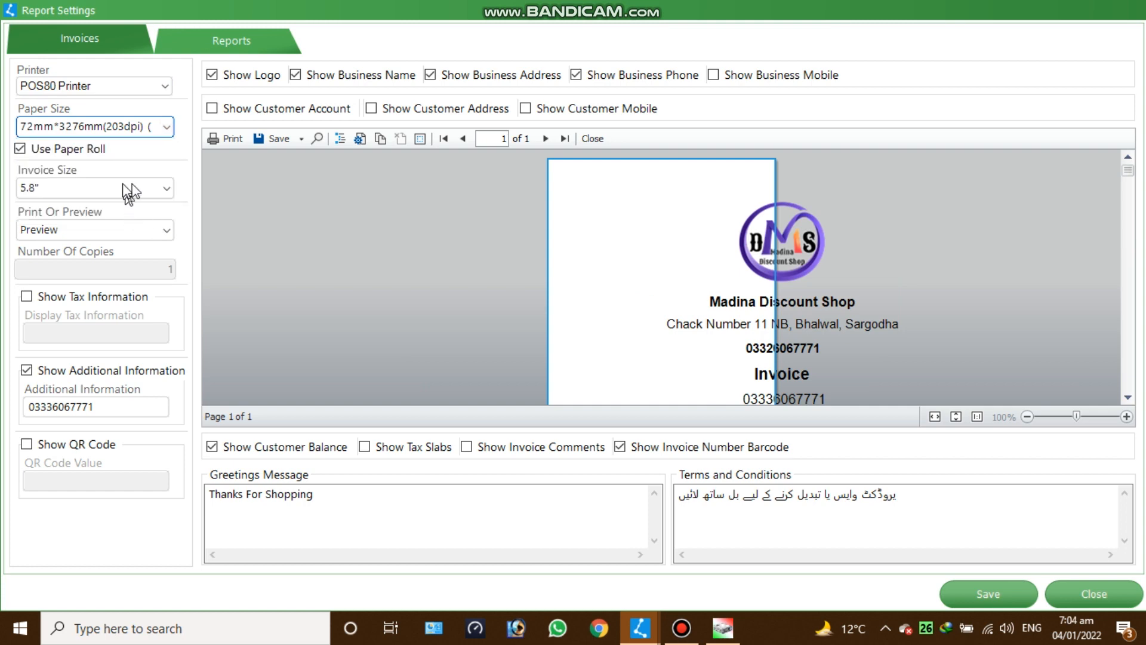
click(167, 189)
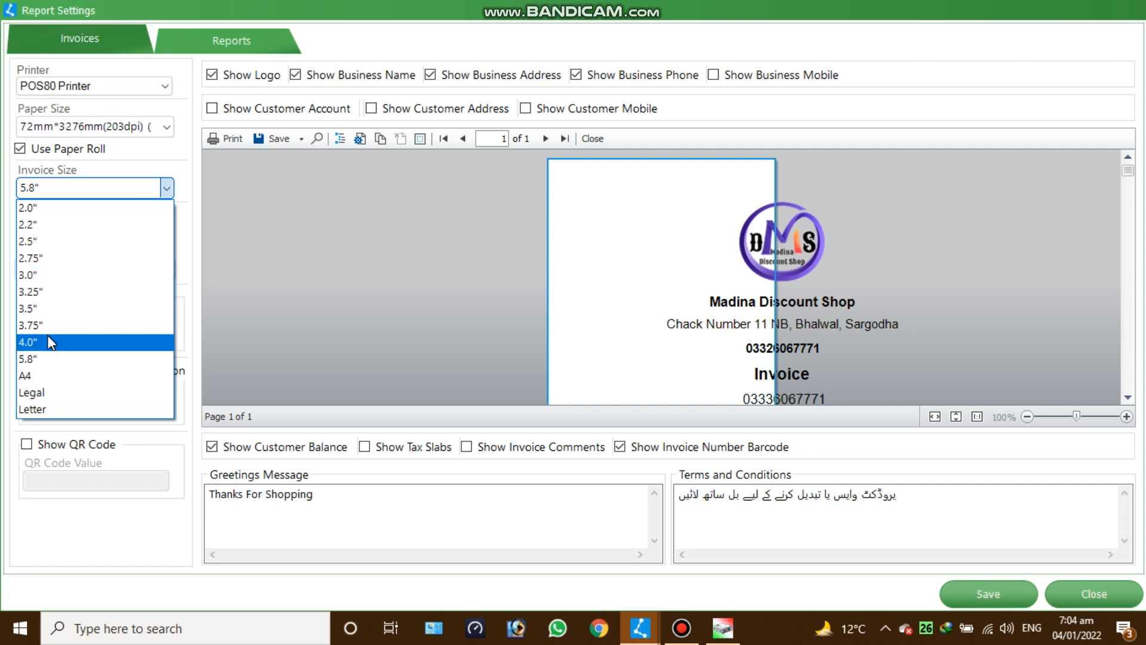
click(70, 275)
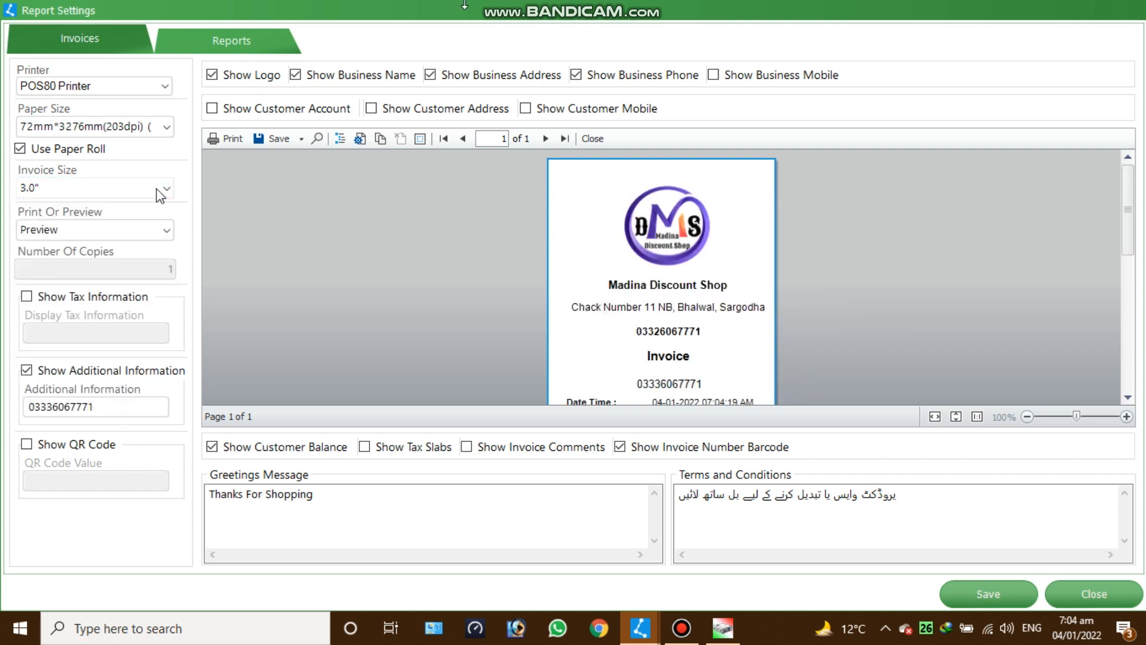
drag(1123, 192, 1129, 154)
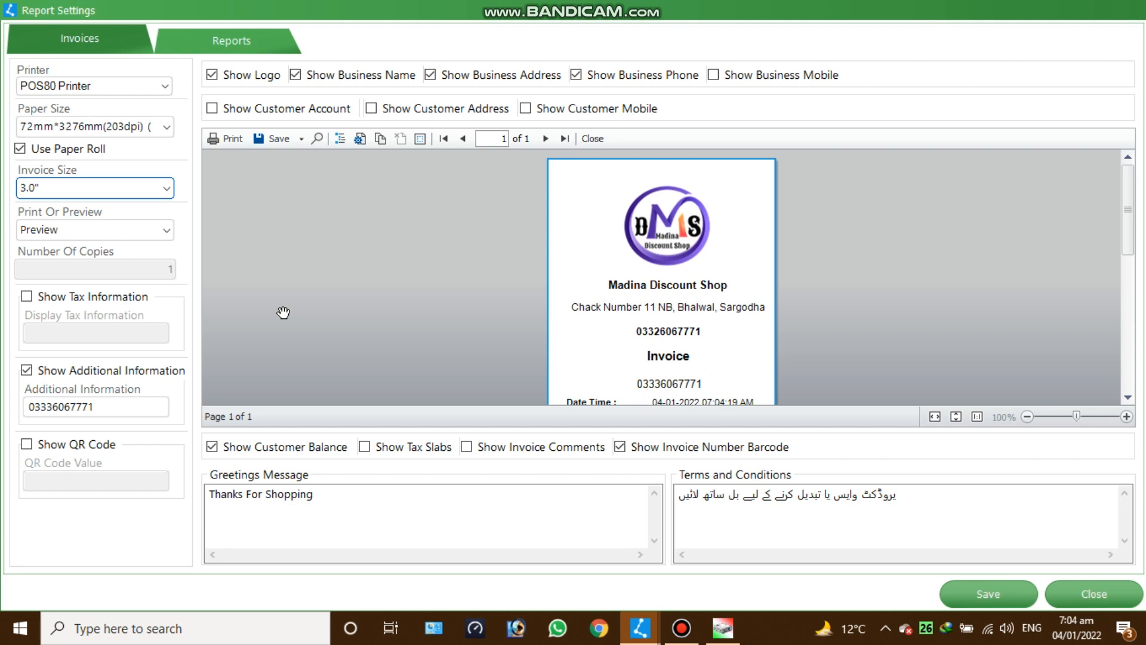
Enable tax information on the invoice, enter a person's name as its text, and turn the option off again.
click(26, 298)
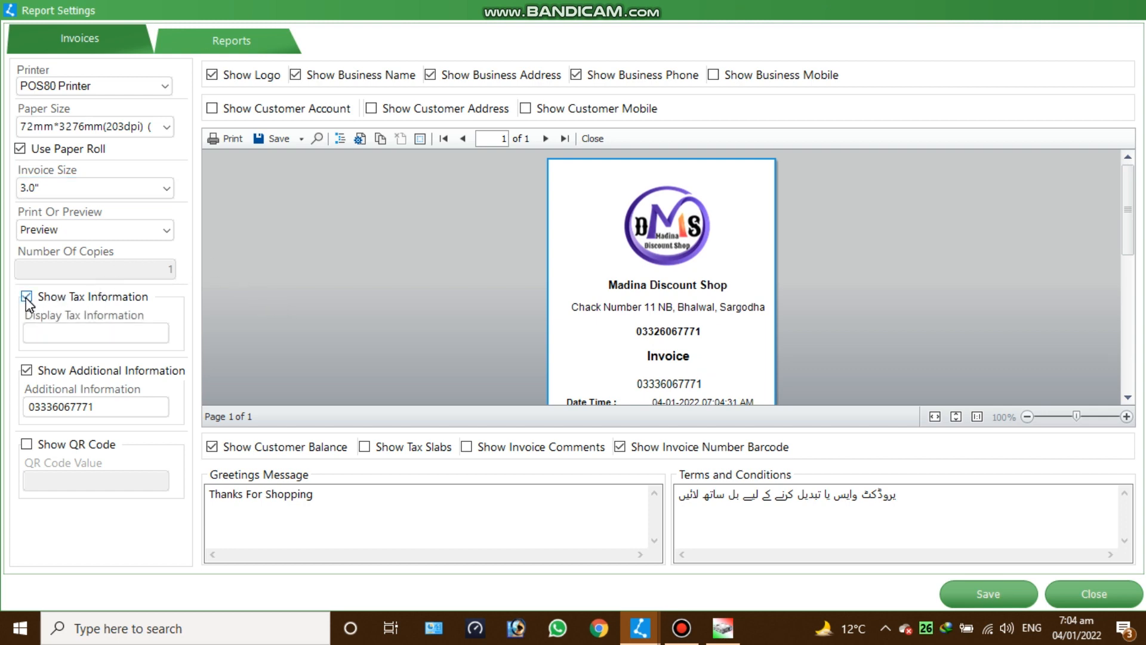
click(29, 332)
text(s)
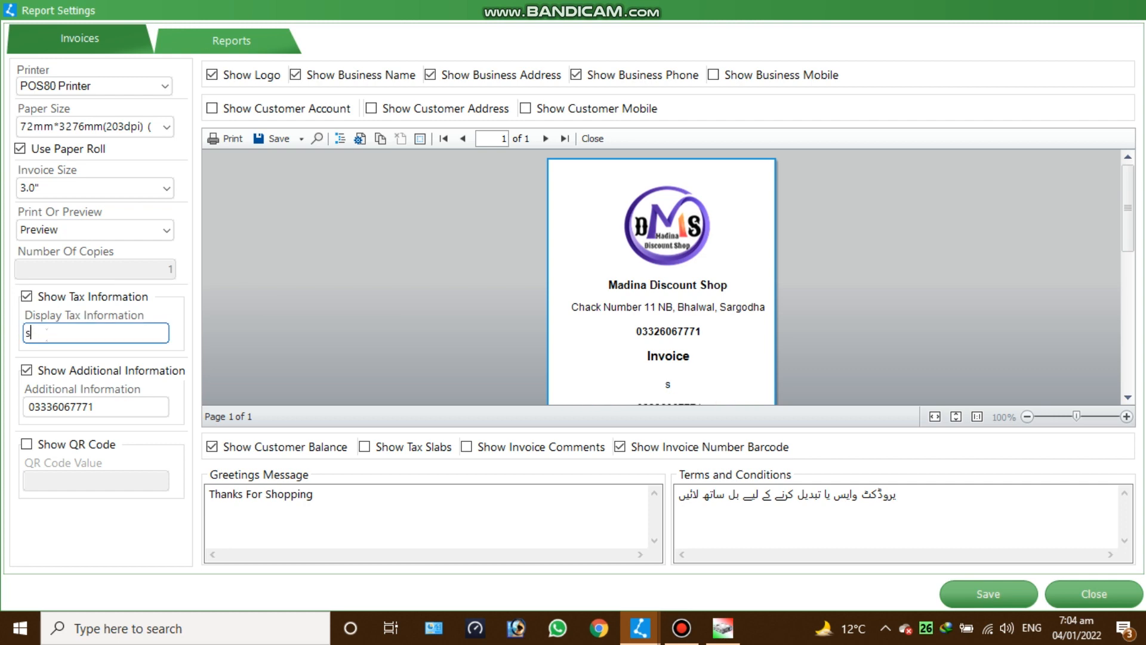
text(ajjad)
click(27, 296)
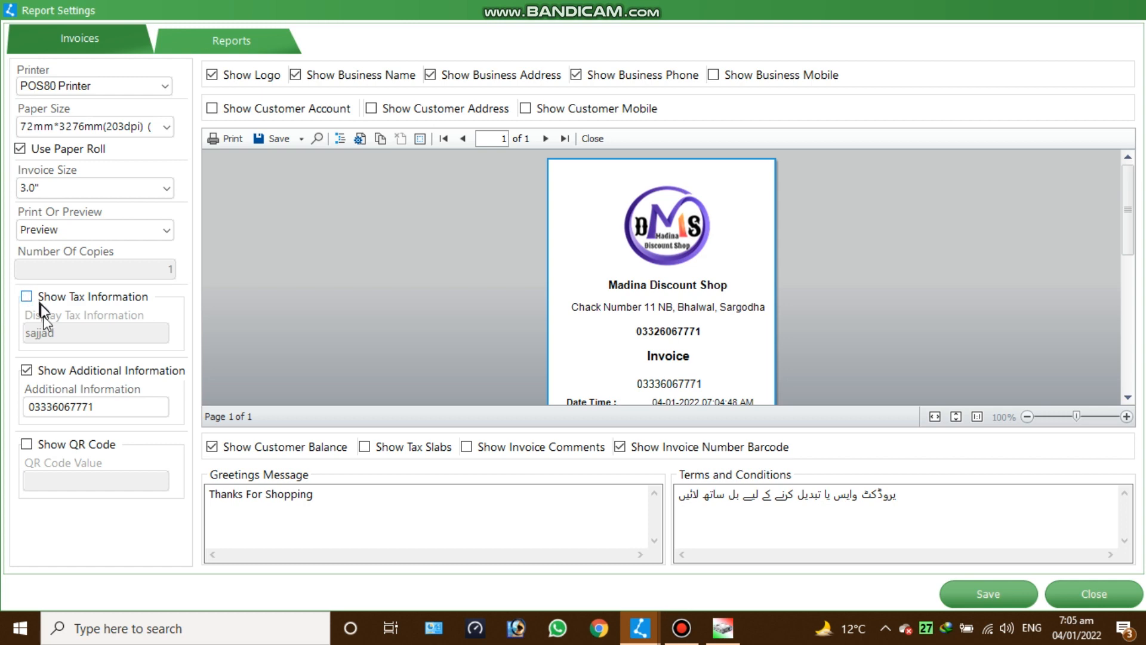
Hide and restore the additional information, logo, business name and business address one by one to compare the invoice preview.
click(27, 370)
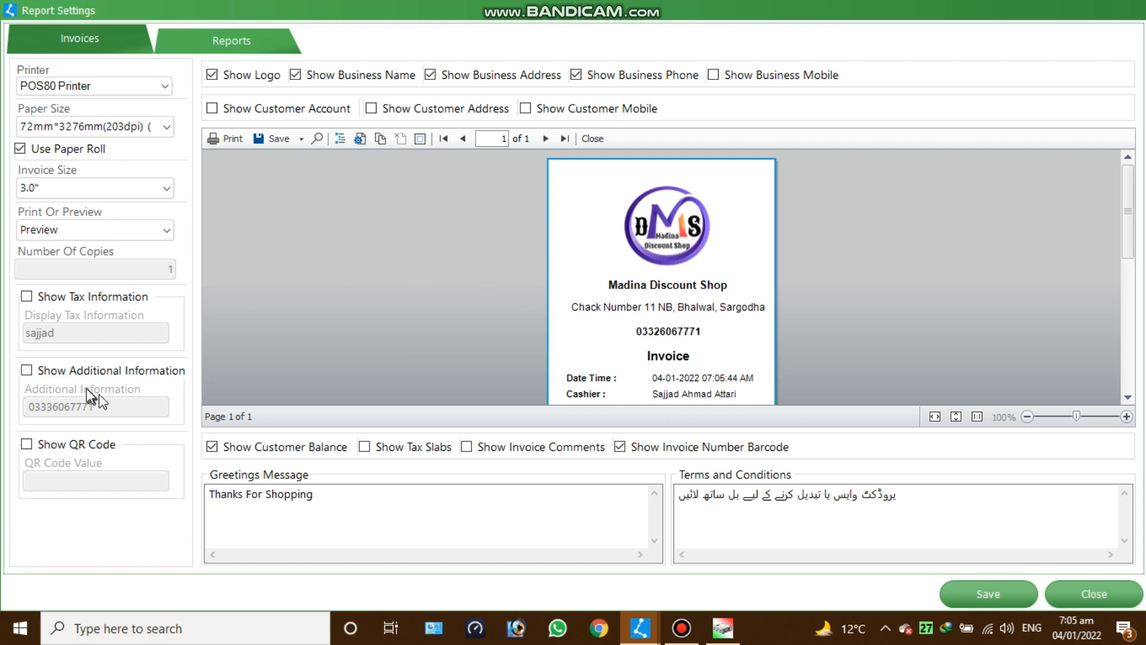
click(27, 371)
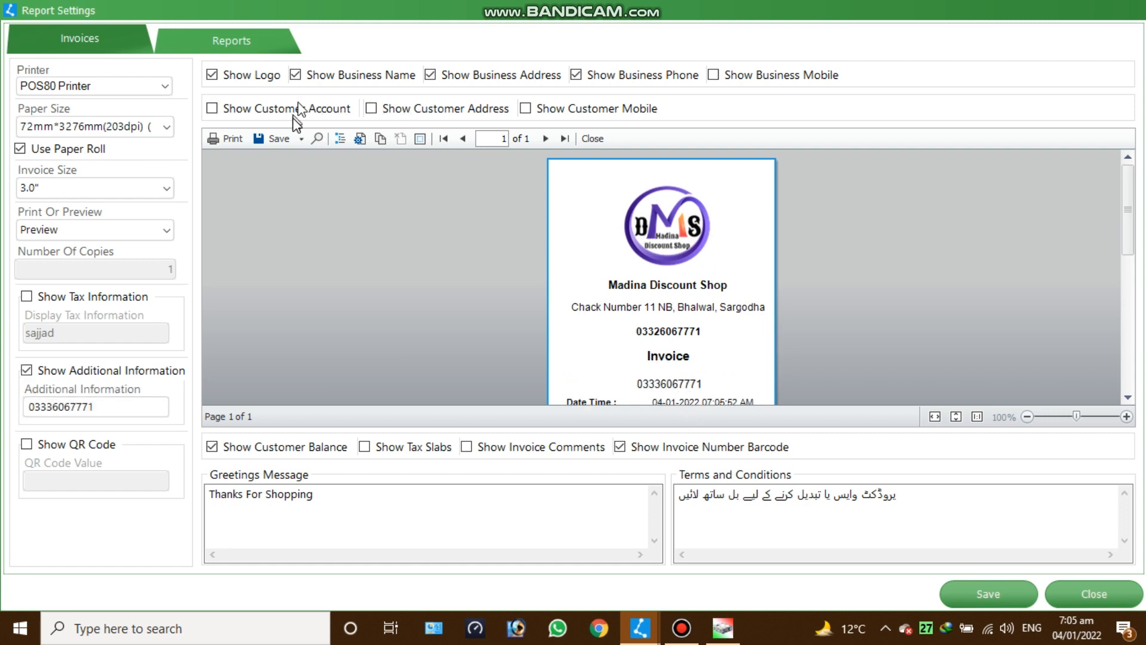
click(212, 75)
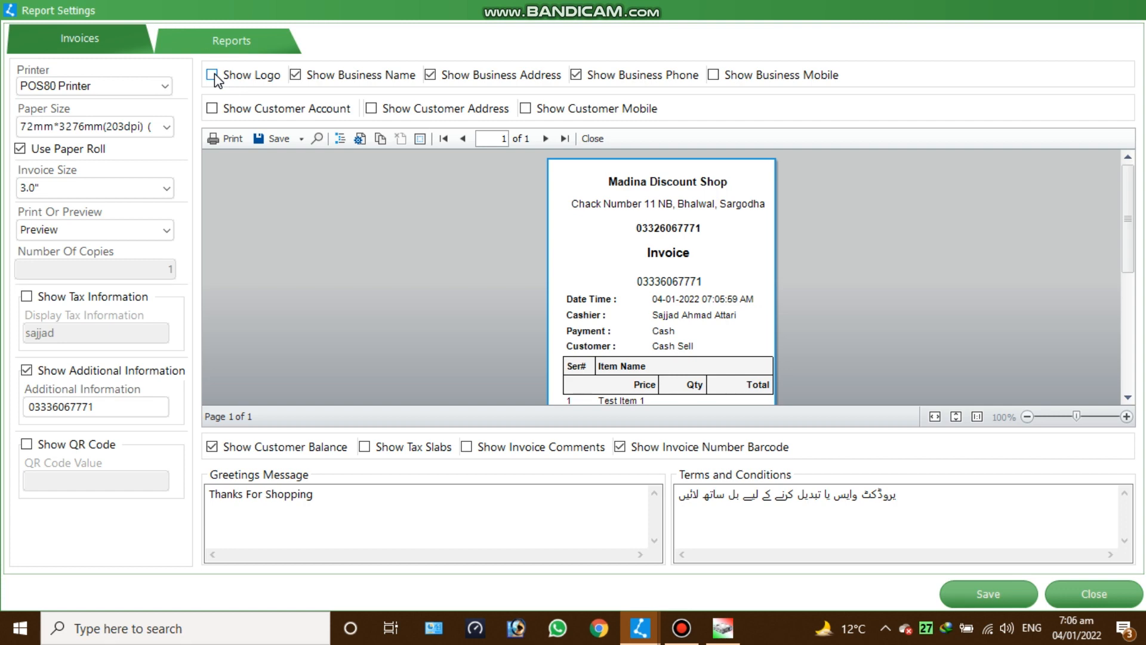
click(212, 74)
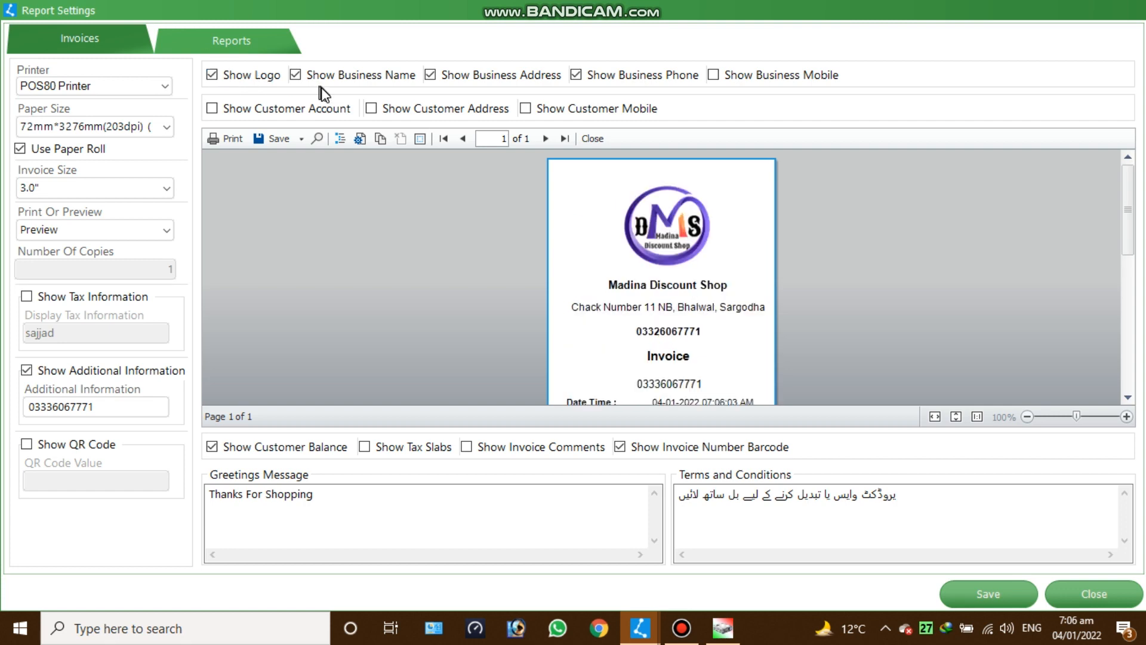
click(295, 74)
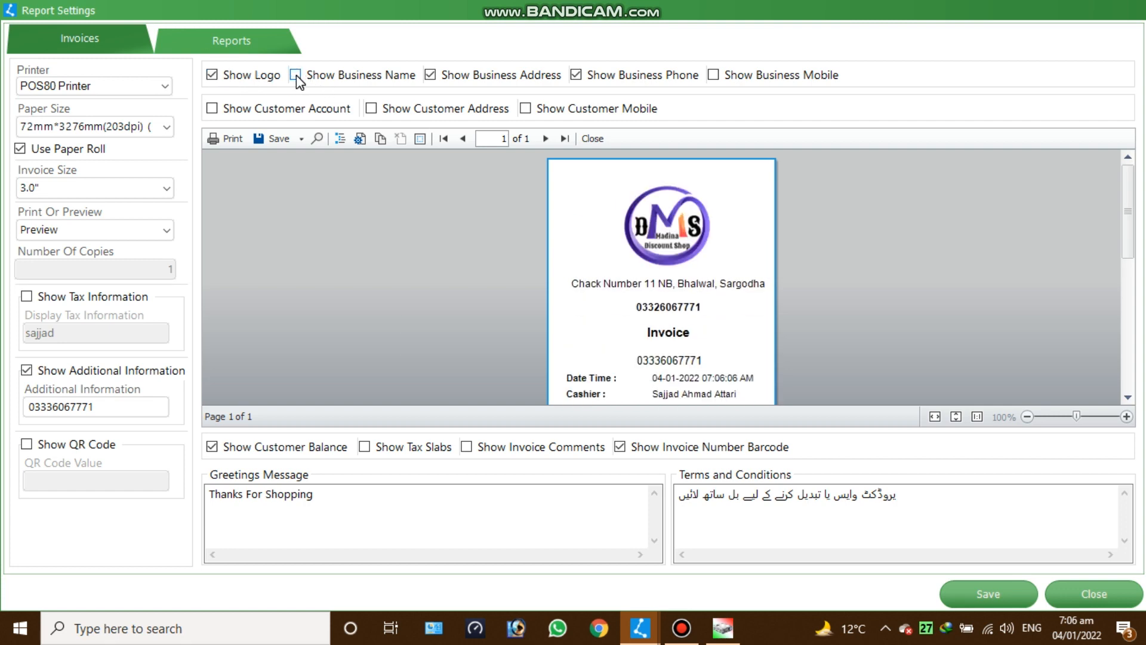
click(297, 75)
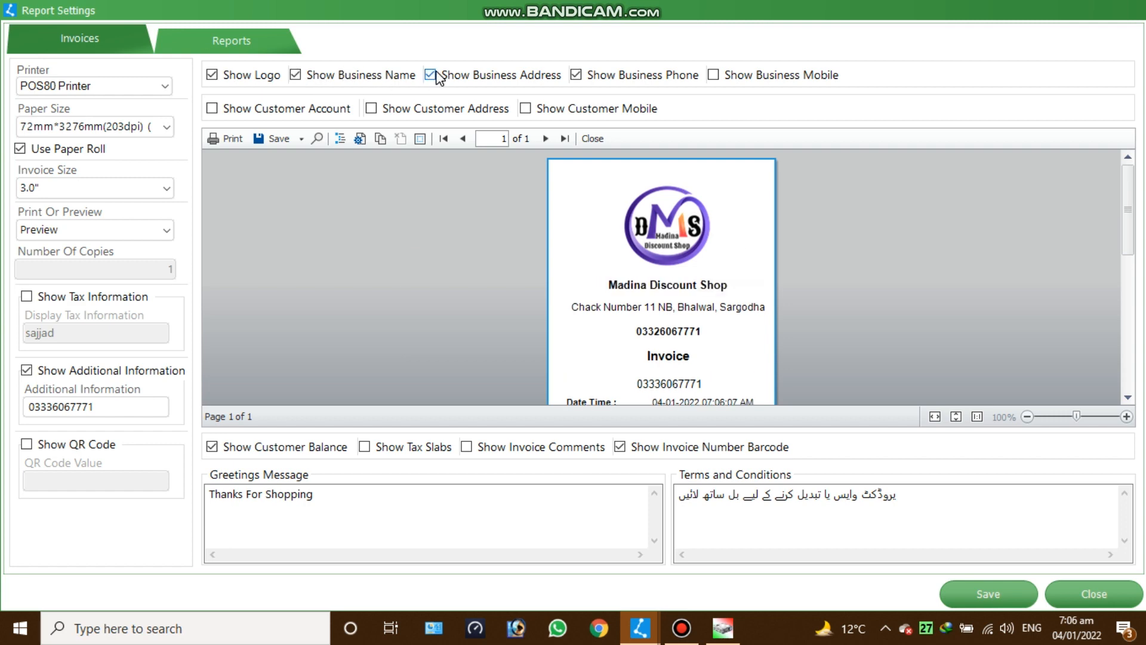
click(439, 78)
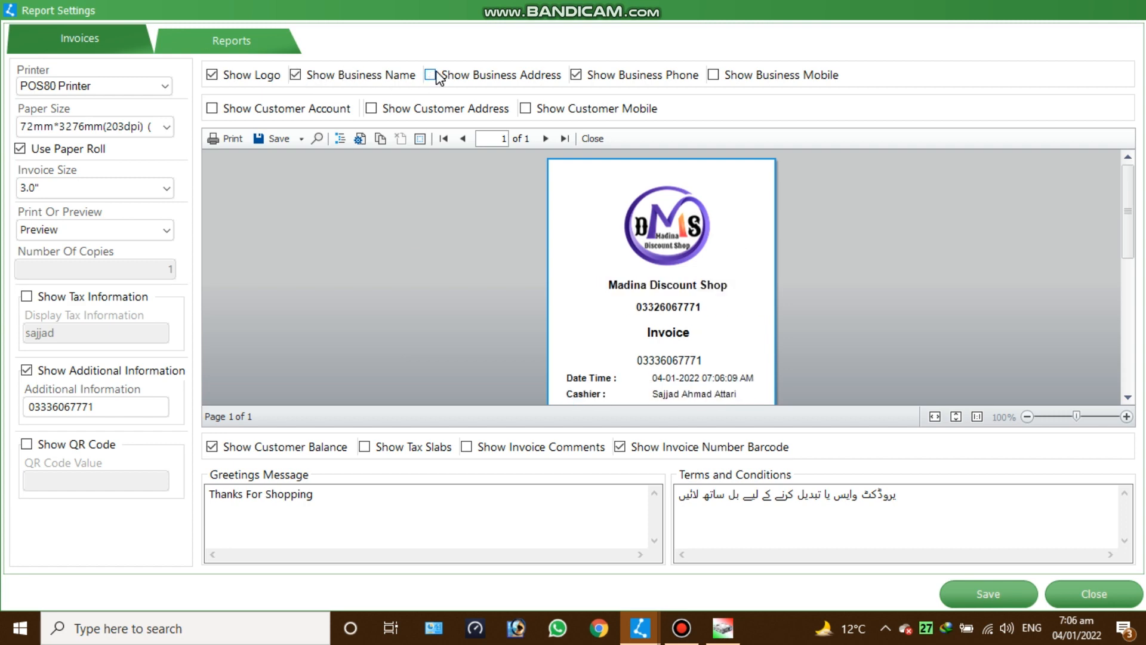
click(439, 78)
Try the business mobile number on the invoice in place of the business phone, and restore the original contact display.
click(576, 75)
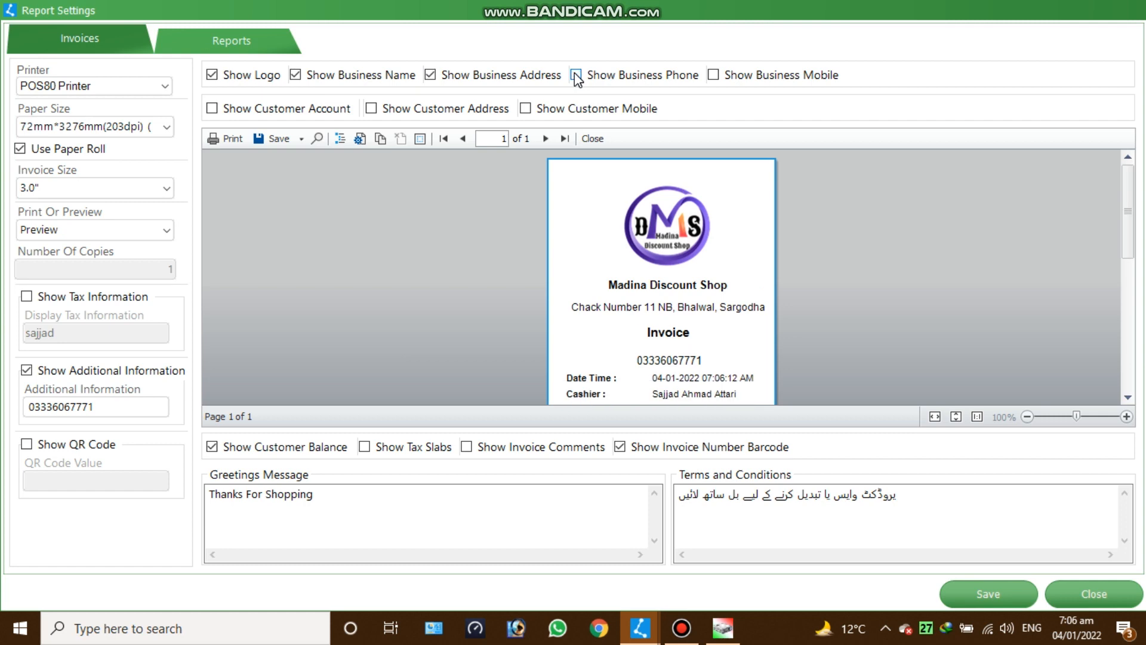
click(714, 75)
click(714, 75)
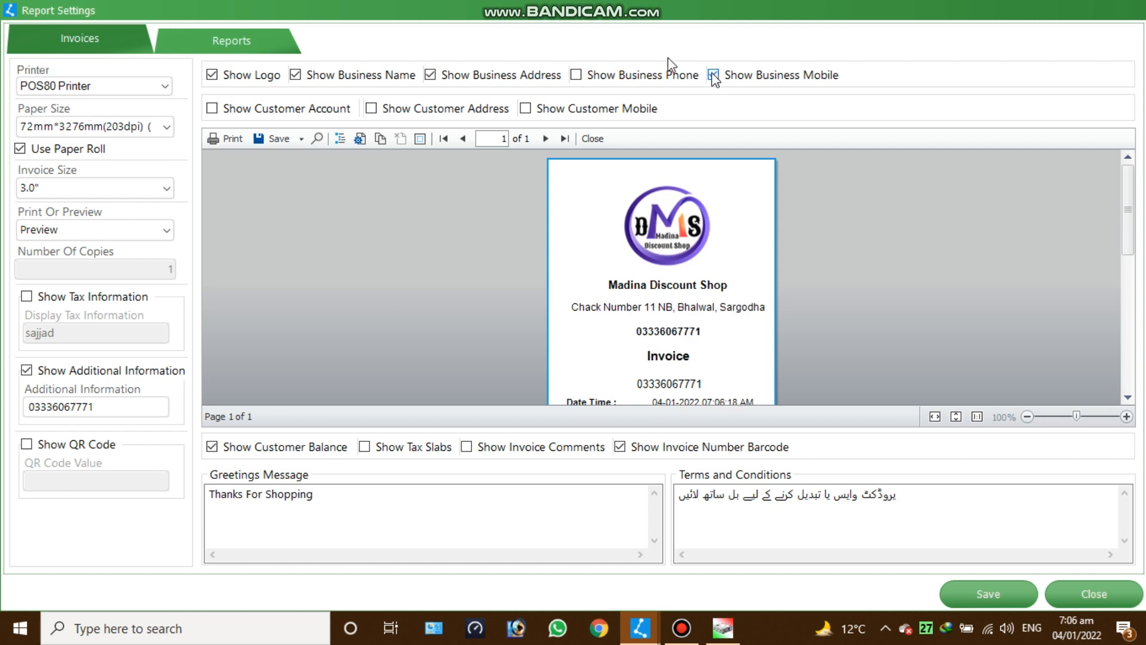
click(577, 75)
Hide and restore the customer balance, and briefly show the invoice comments to check them in the preview.
drag(1128, 203, 1131, 273)
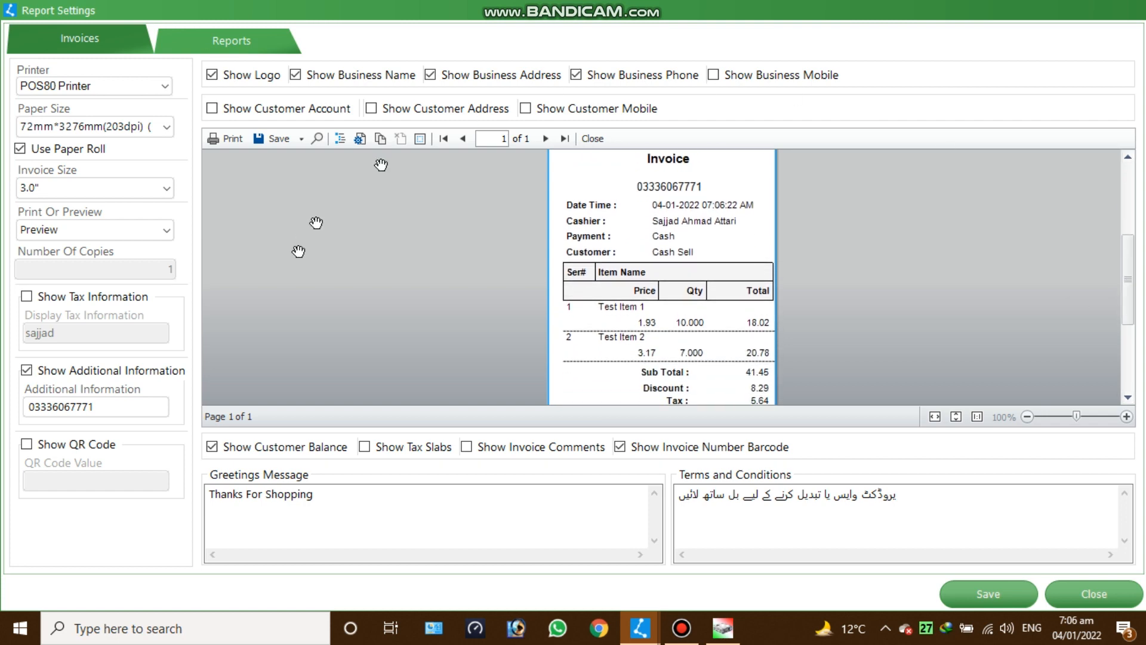
click(212, 446)
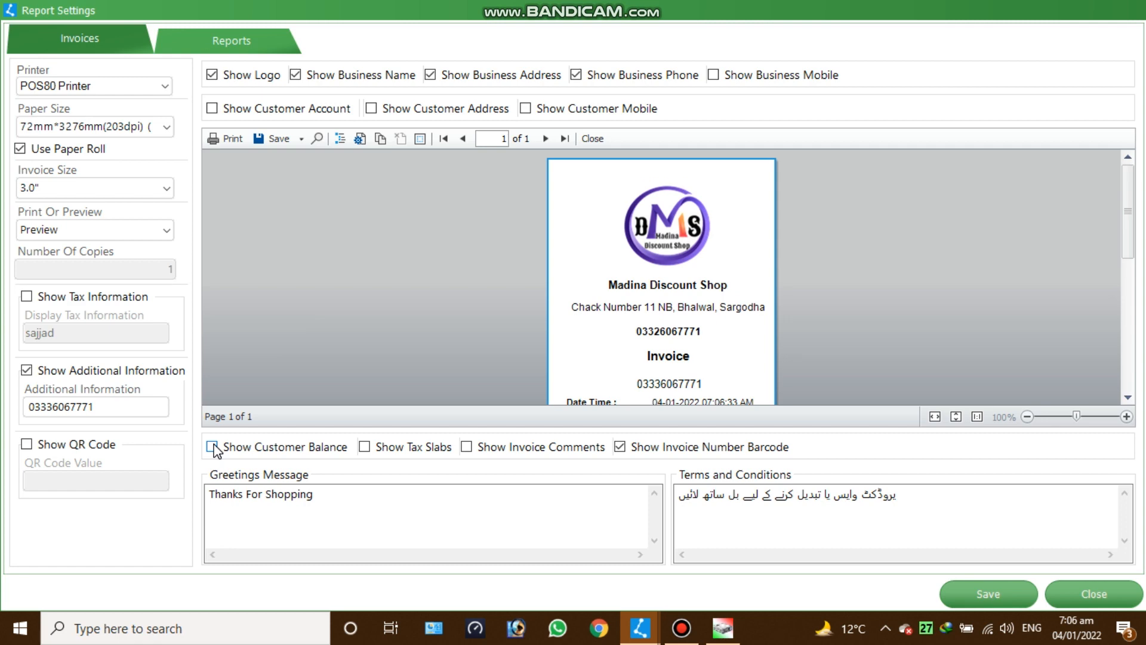
click(212, 448)
click(466, 447)
drag(1129, 212, 1117, 344)
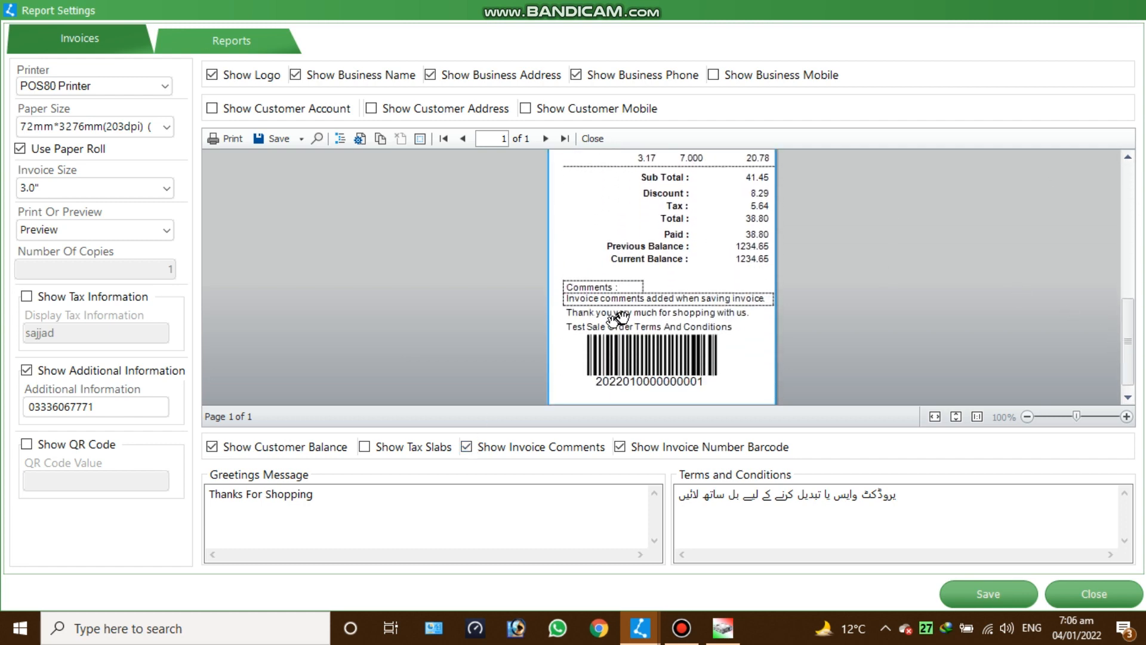
click(469, 446)
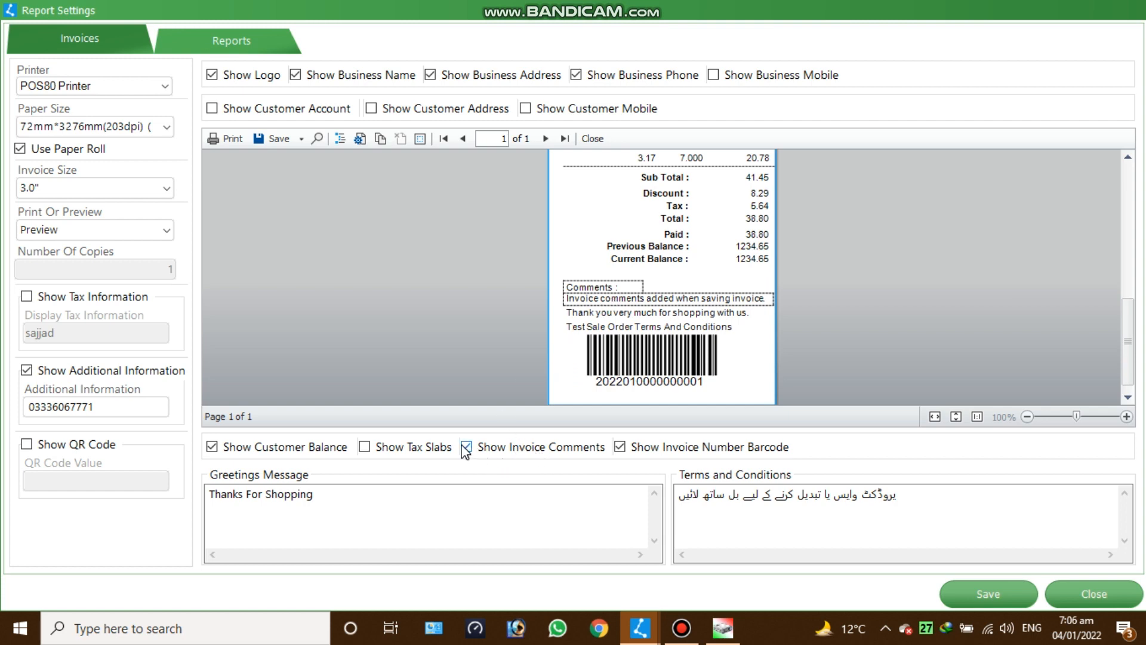
Turn off the invoice number barcode on the invoice.
click(619, 447)
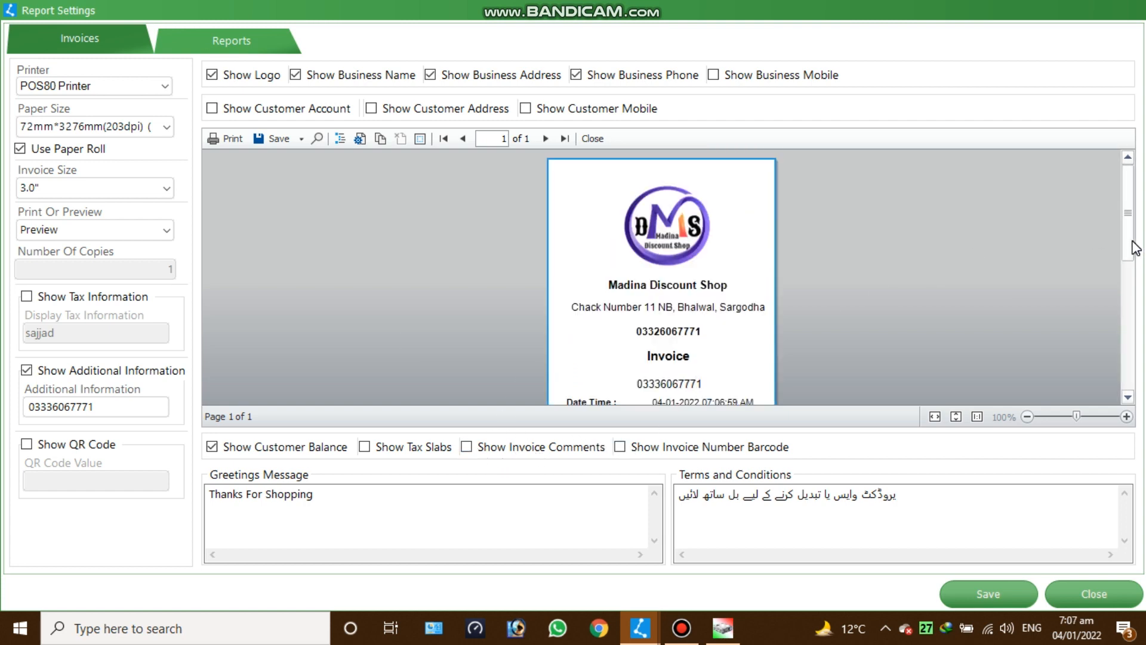
Turn the invoice number barcode back on and check the end of the invoice preview against the greetings message and terms.
drag(1128, 243, 1128, 400)
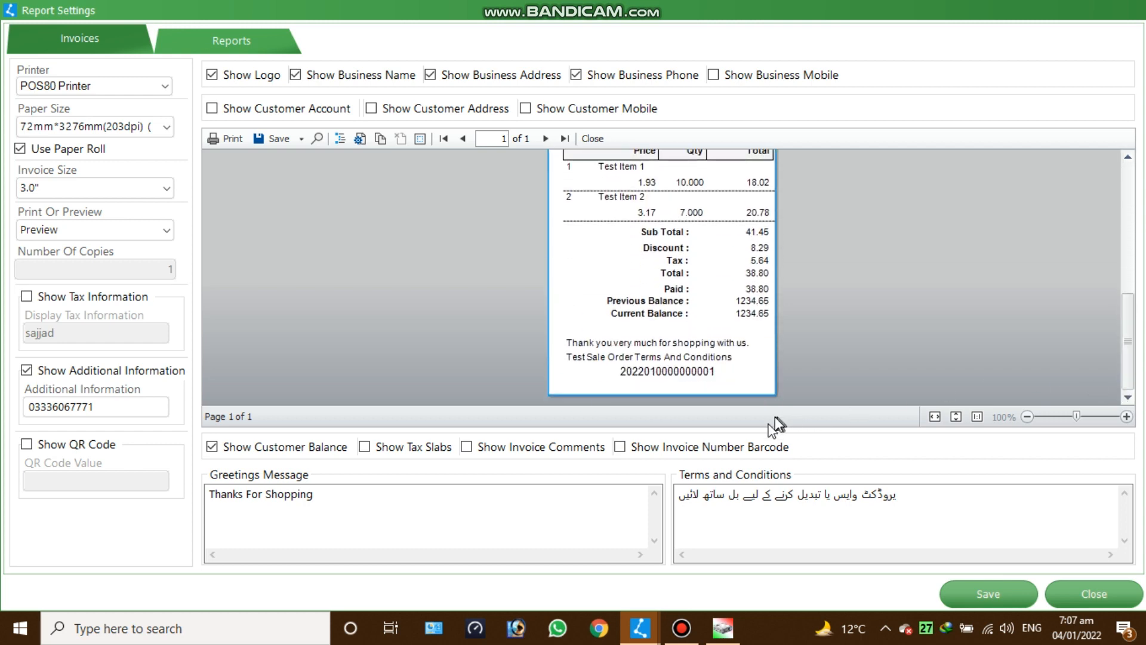
click(621, 447)
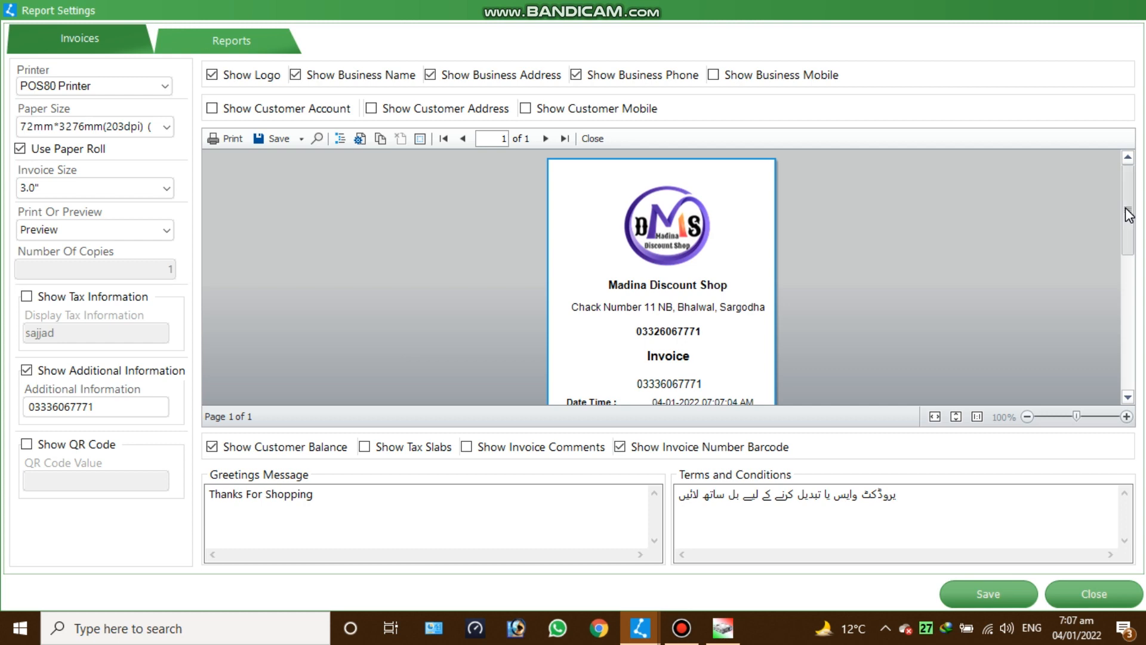
drag(1128, 218, 1127, 368)
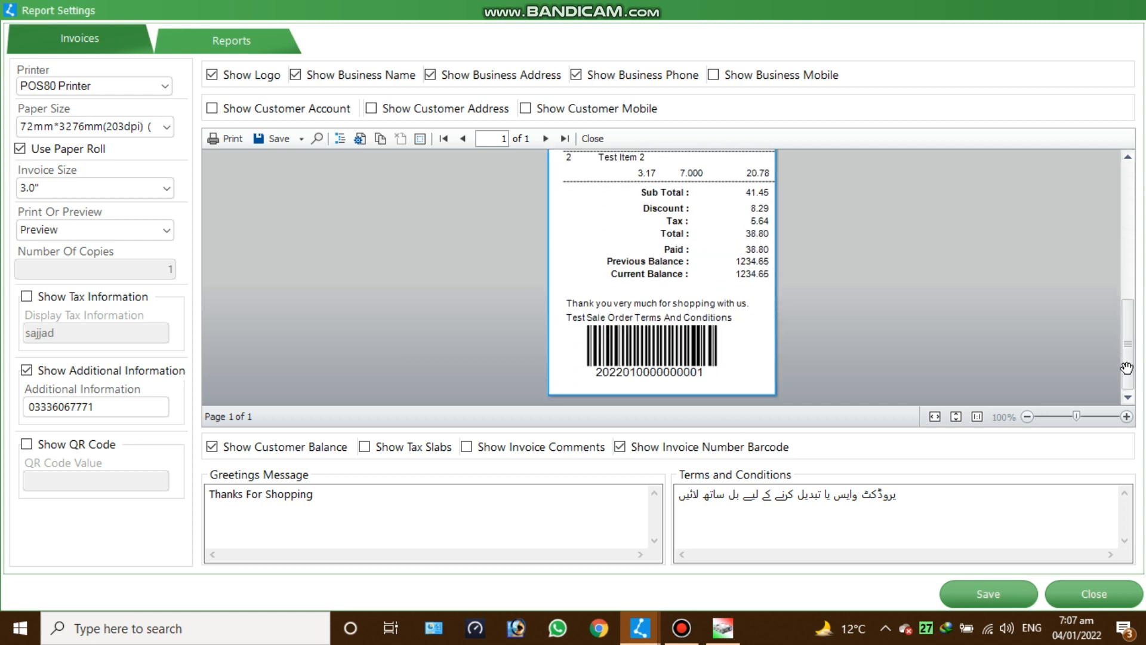
click(291, 488)
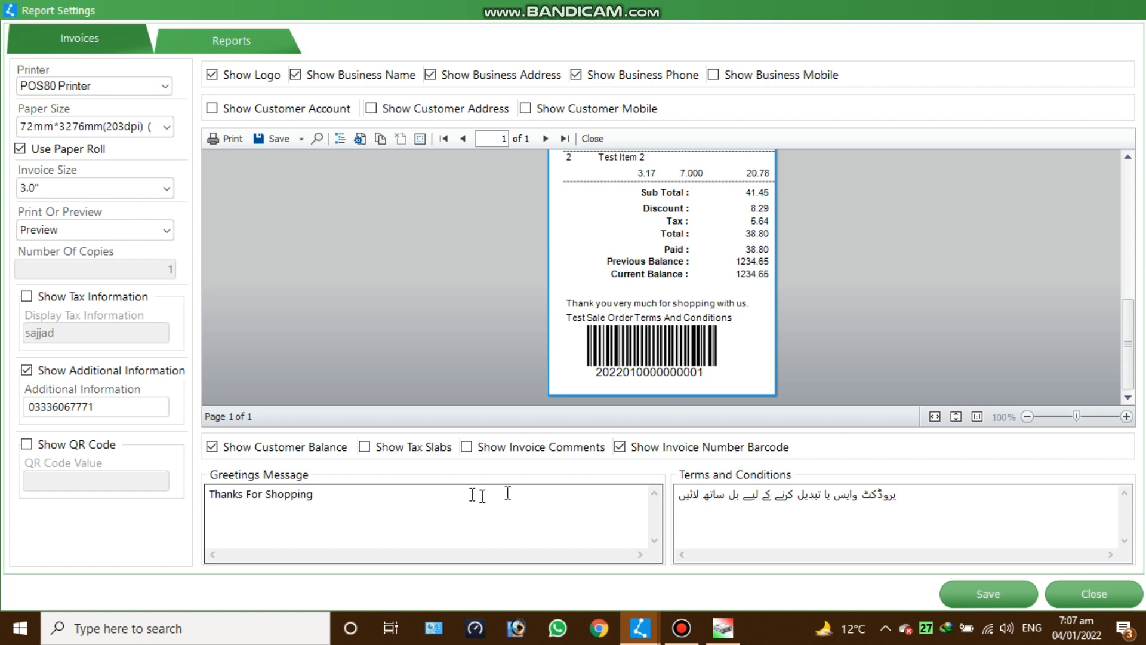
click(803, 497)
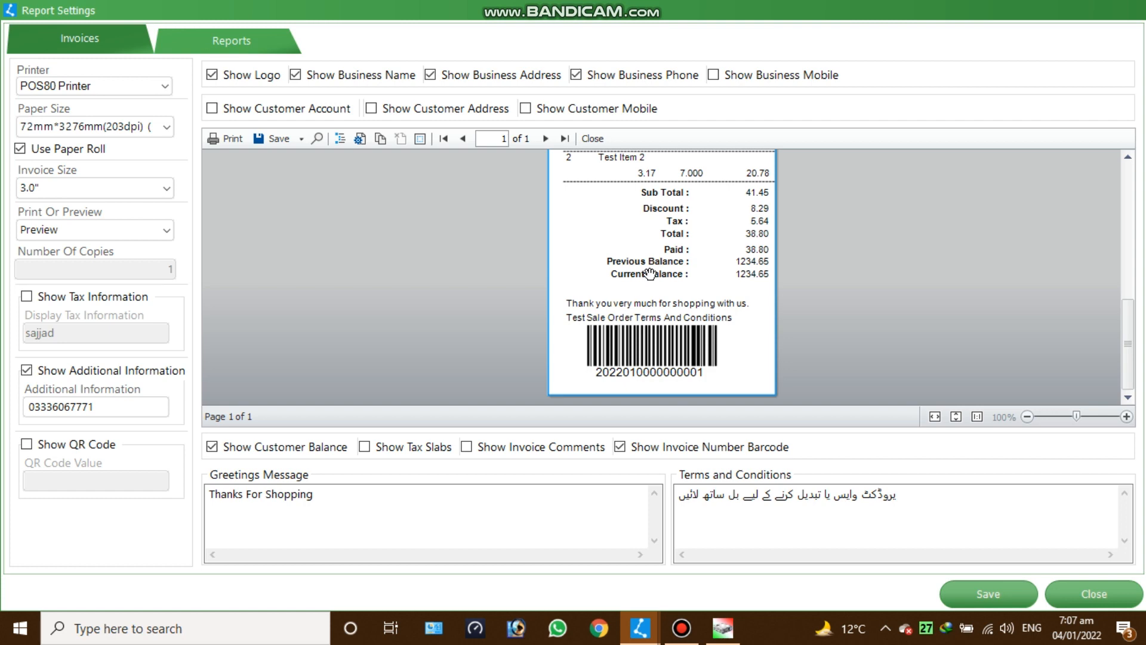
Set the printer for reports to HP LaserJet M1120n MFP, and briefly hide the logo to compare the report preview.
click(246, 41)
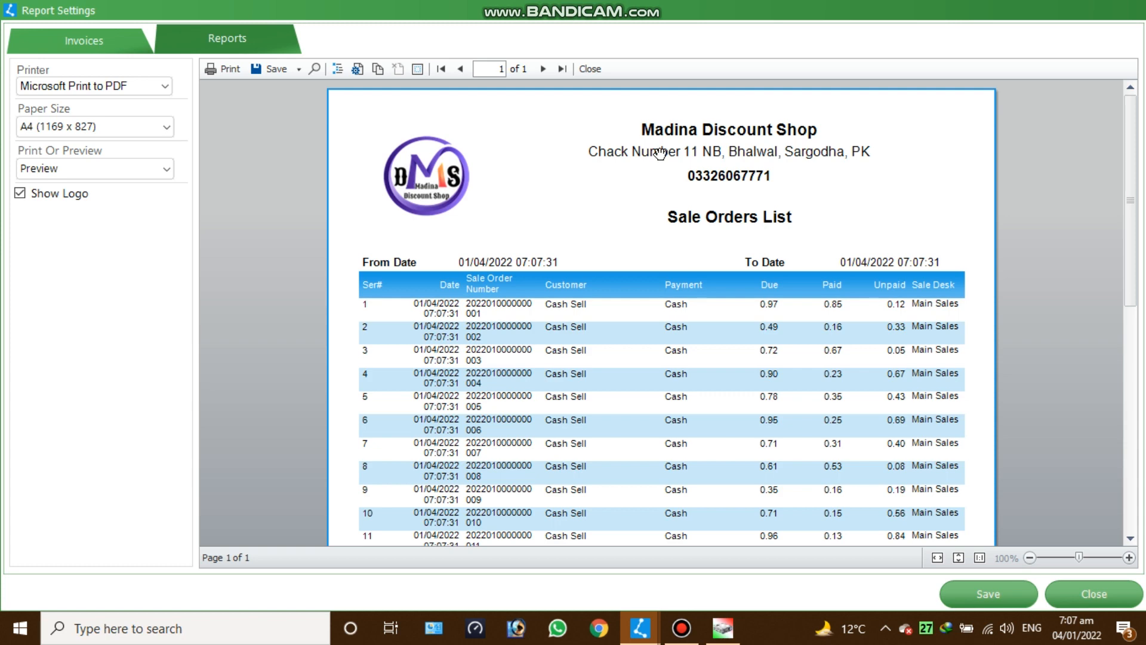
click(167, 86)
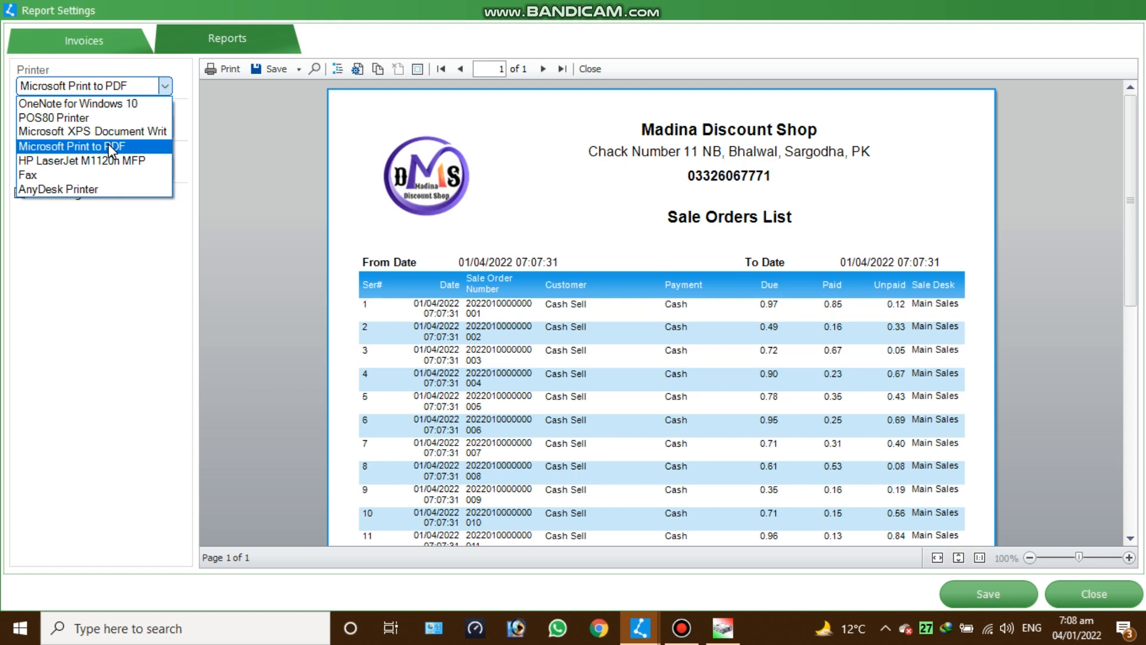
click(143, 159)
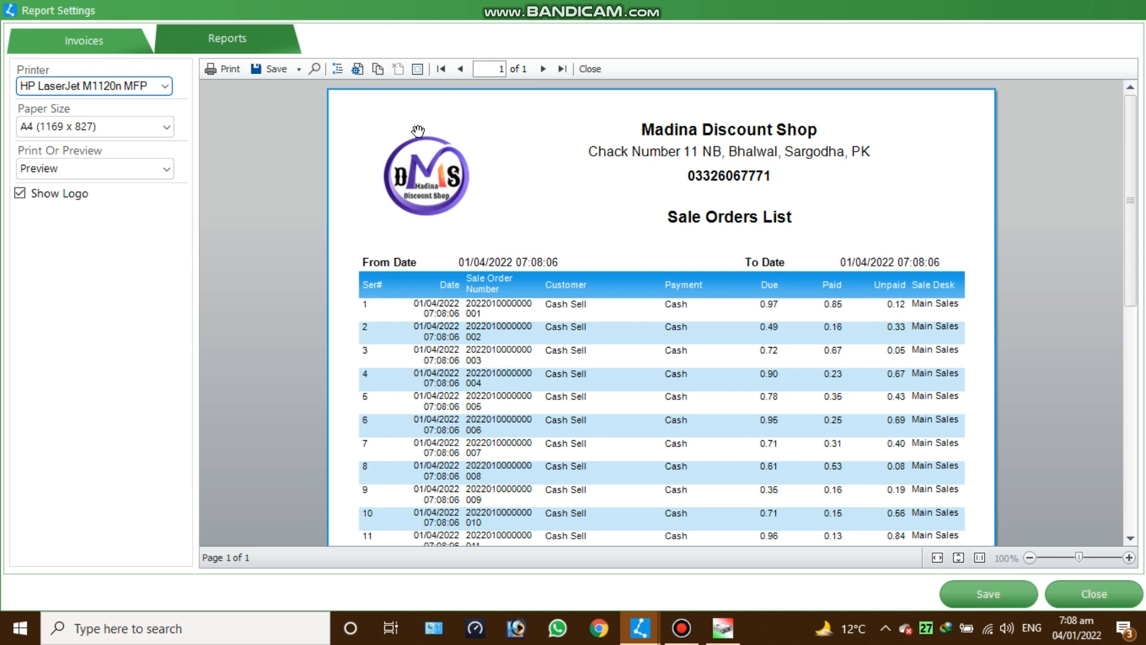
click(20, 194)
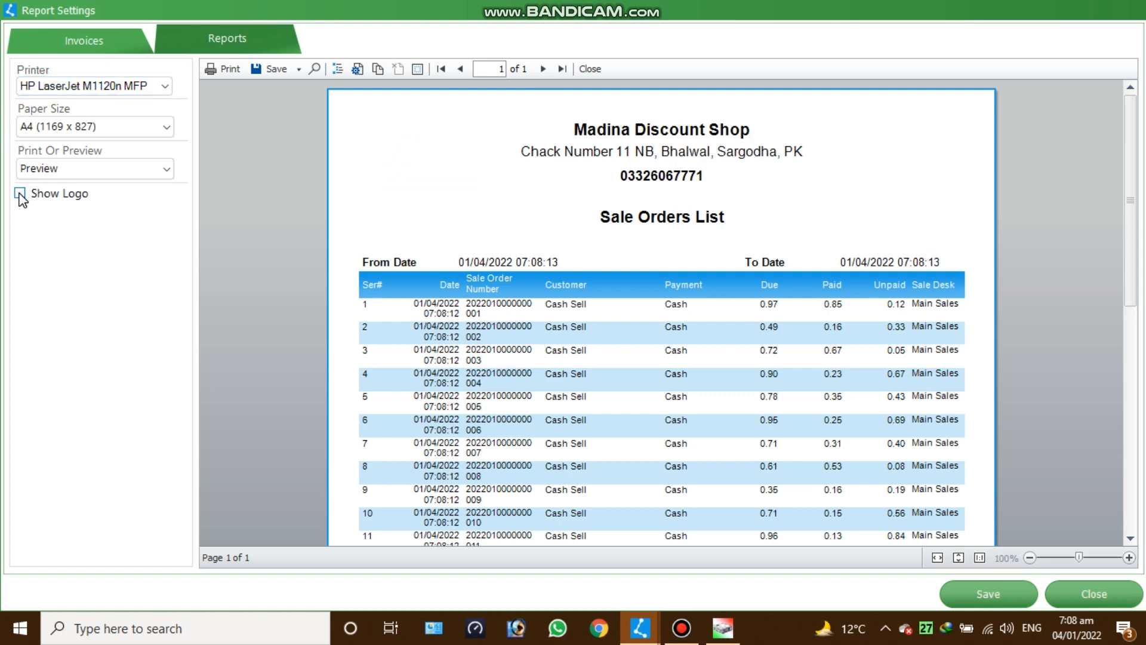
click(20, 194)
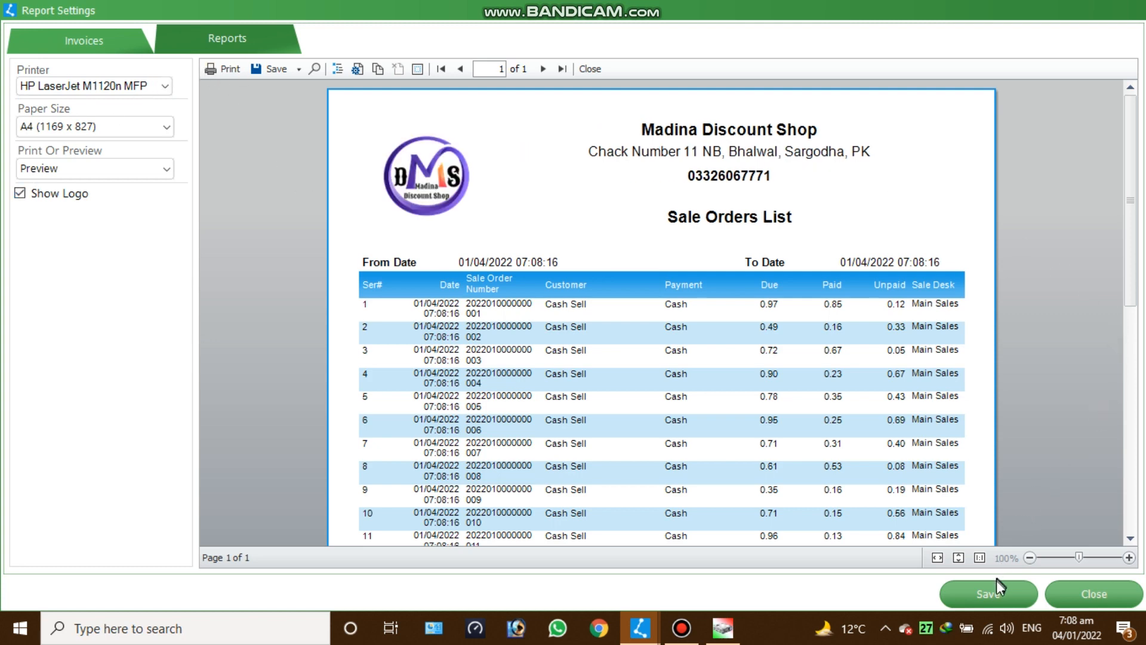
Return to the invoice settings, save all report settings and close them.
click(106, 40)
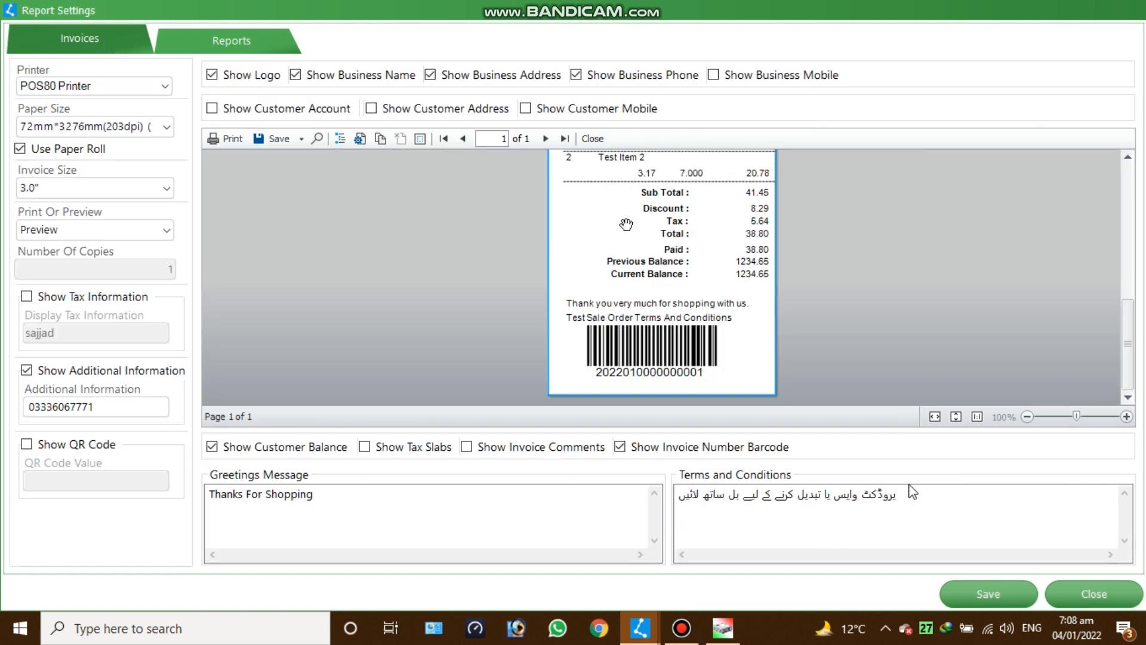
click(986, 594)
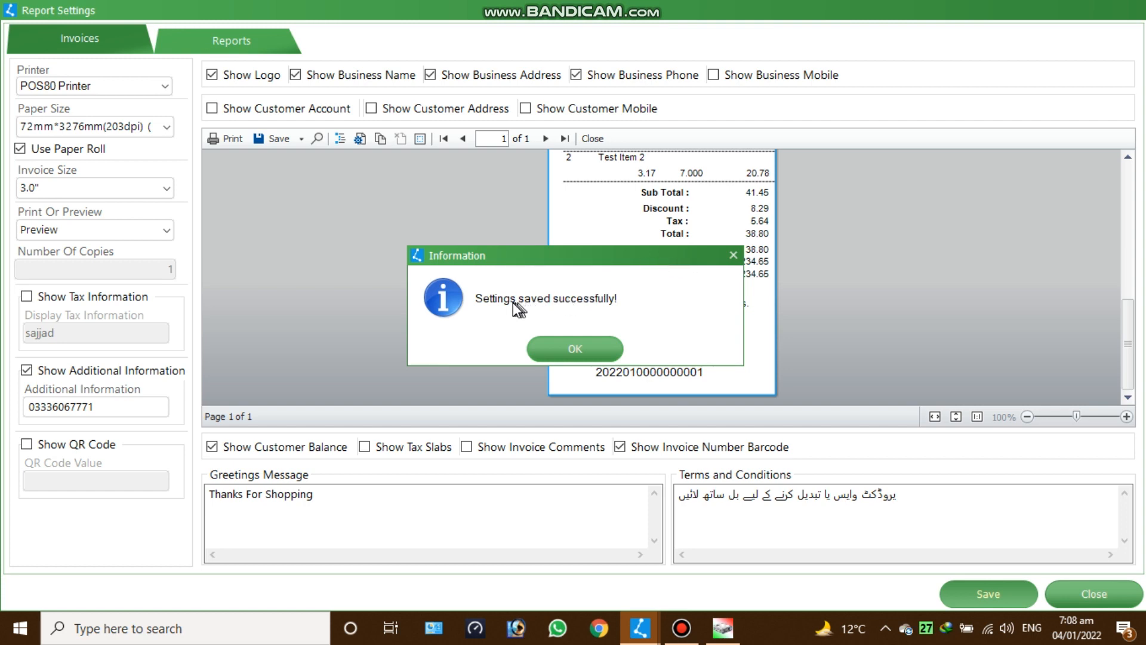
click(576, 350)
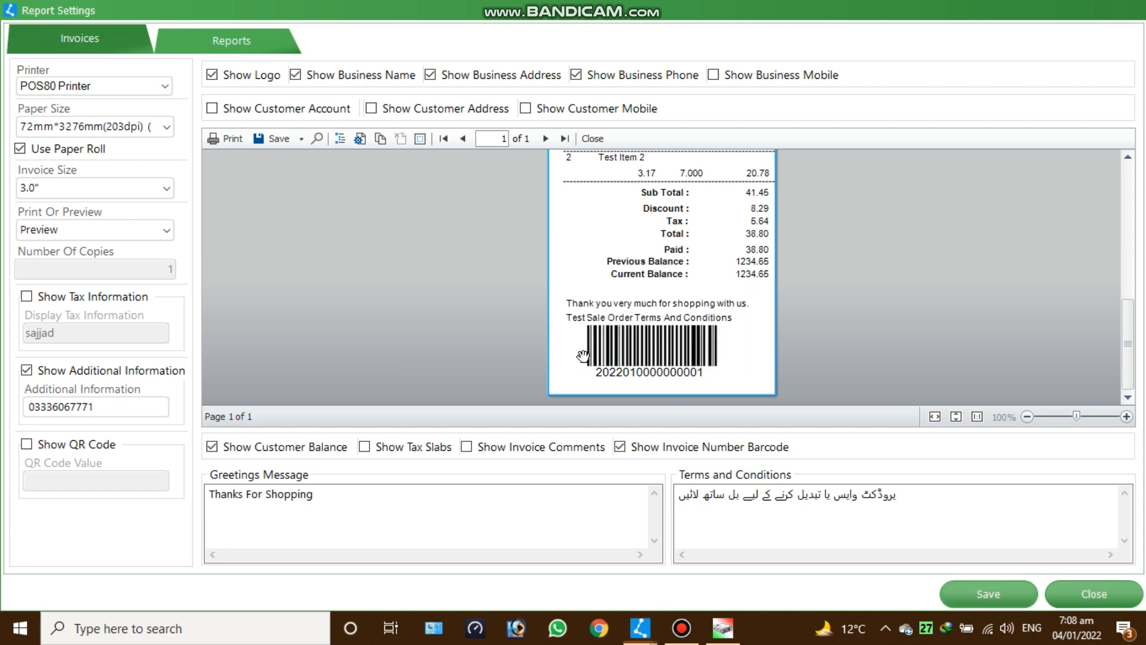
click(1113, 597)
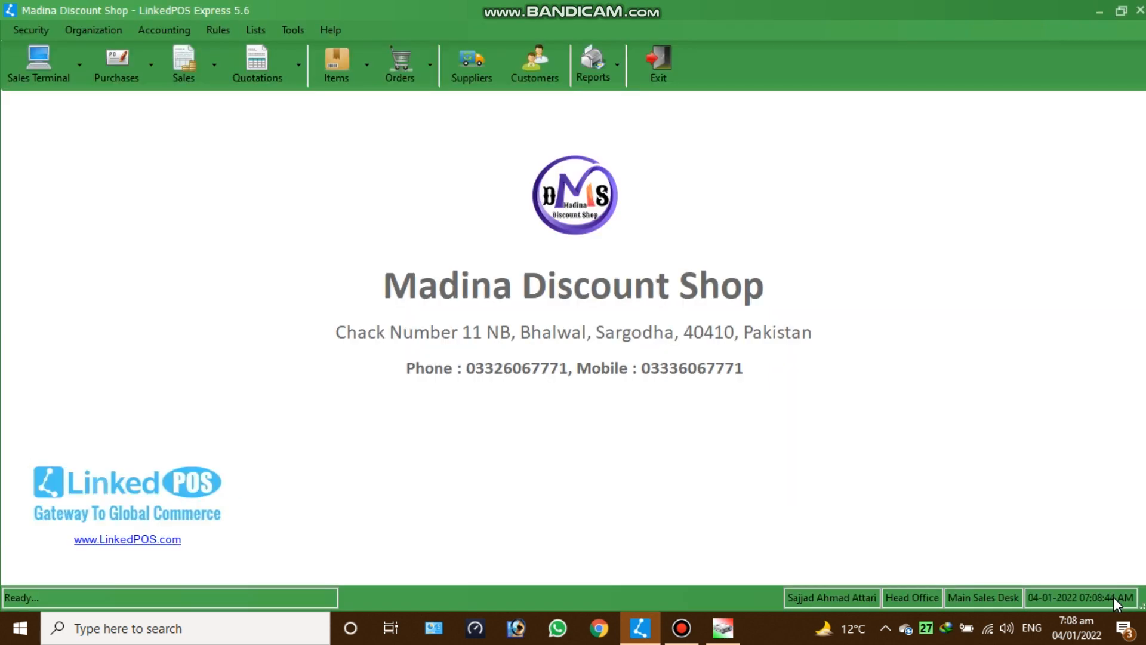
Open the sales terminal and add one Sooper Rool to the sale by searching for its name.
click(63, 50)
click(87, 117)
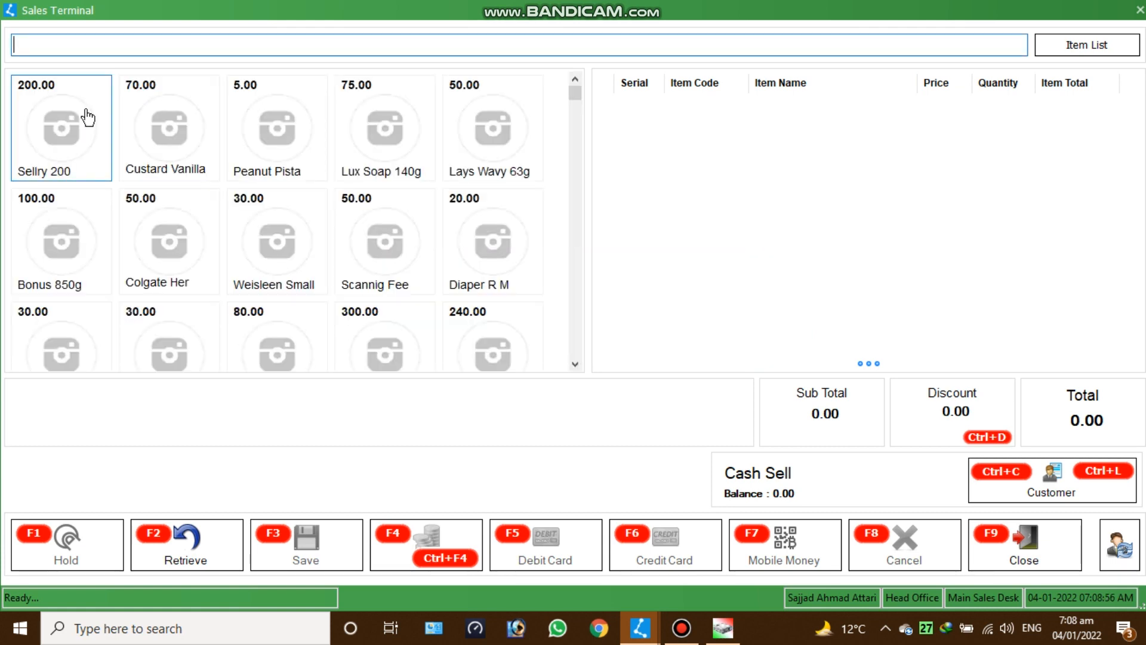
text(soo)
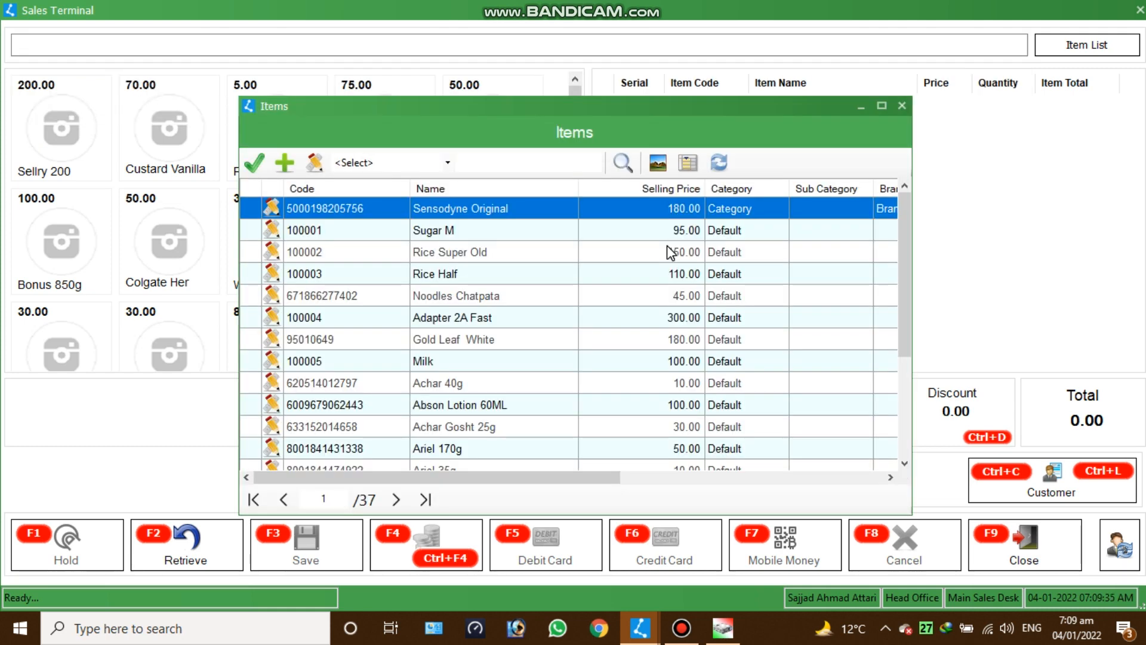
click(902, 106)
text(sooo)
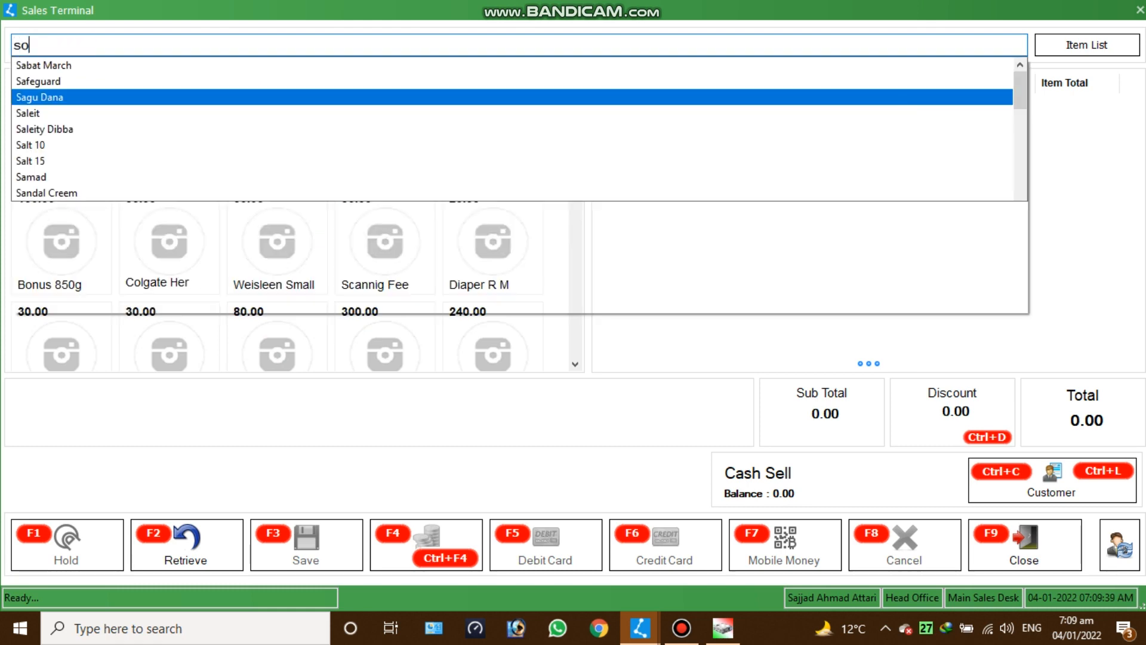
key(Up)
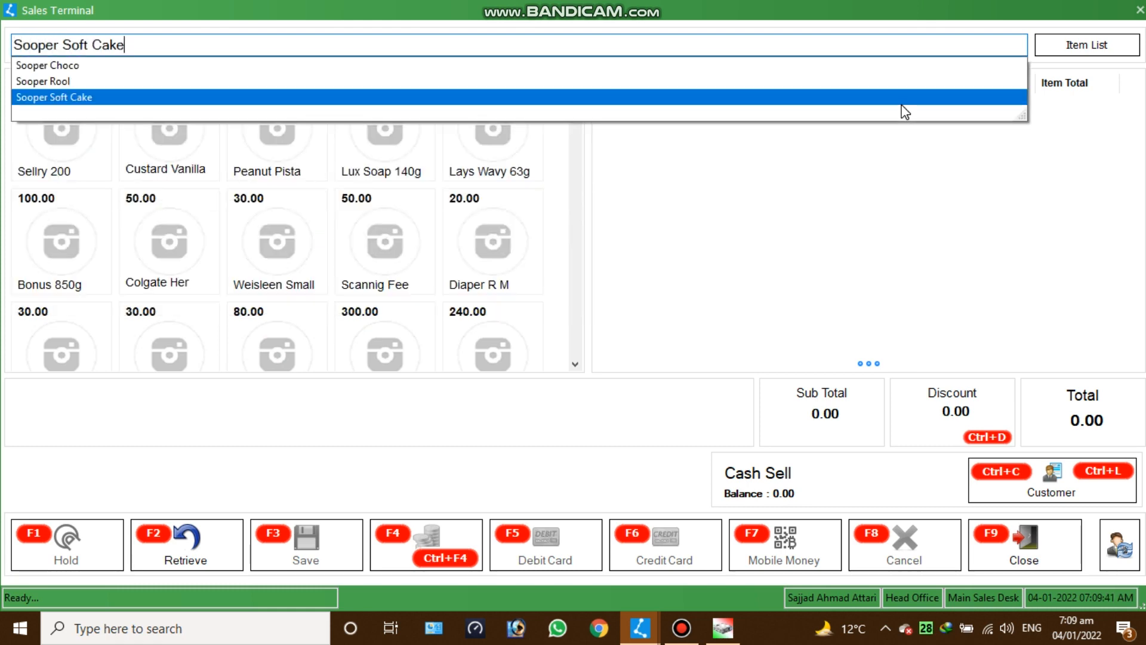
key(Up)
key(Return)
key(Return)
Add a second Sooper Rool to the sale.
text(soo)
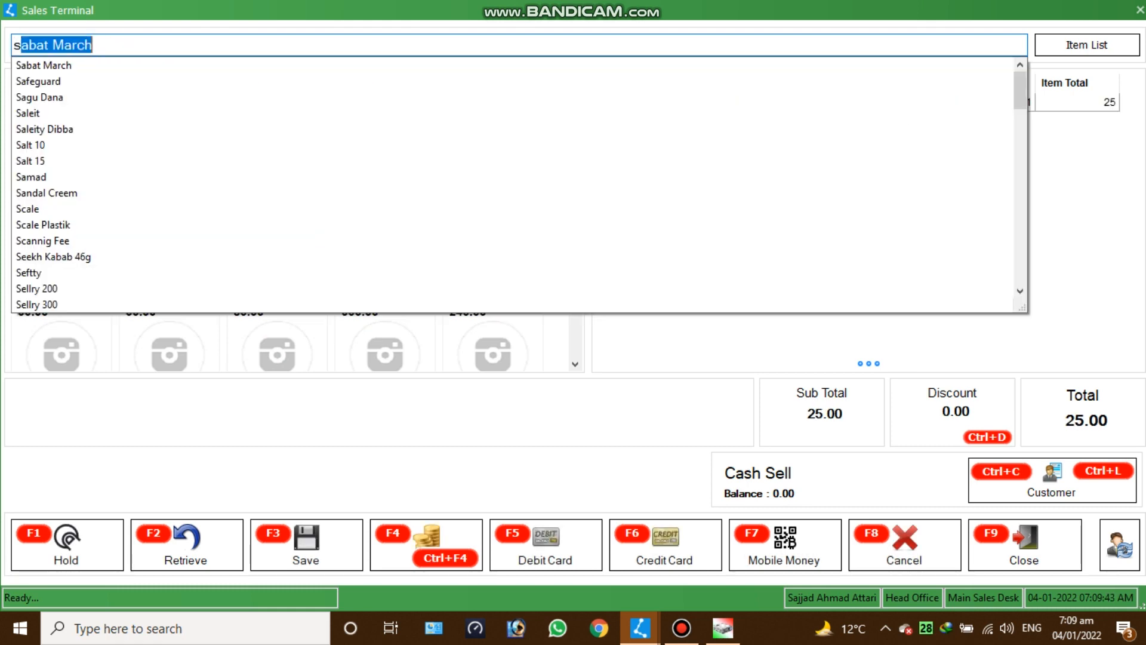
key(Down)
key(Down)
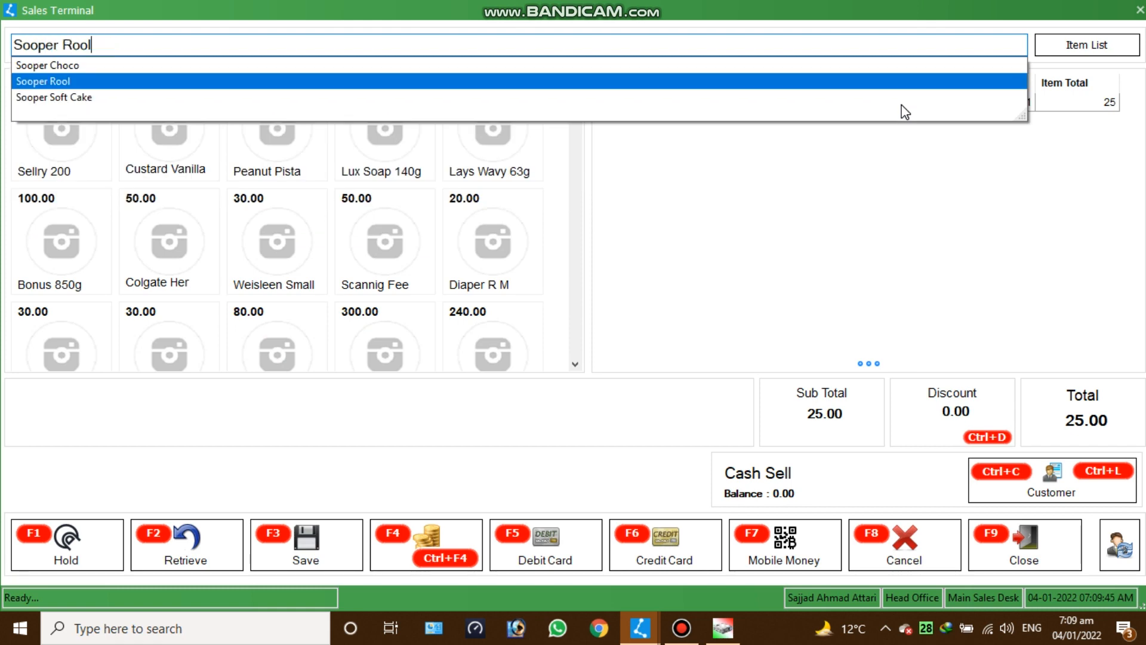
key(Return)
key(Return)
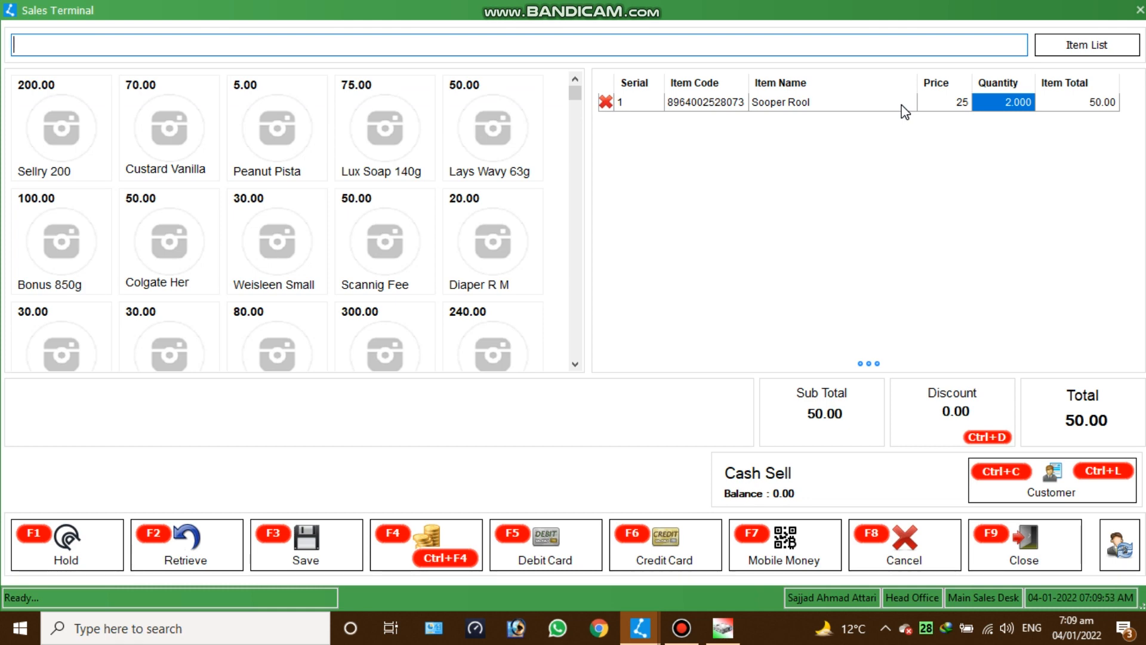
Complete the sale as a cash payment and review the generated invoice and its available export formats.
key(F4)
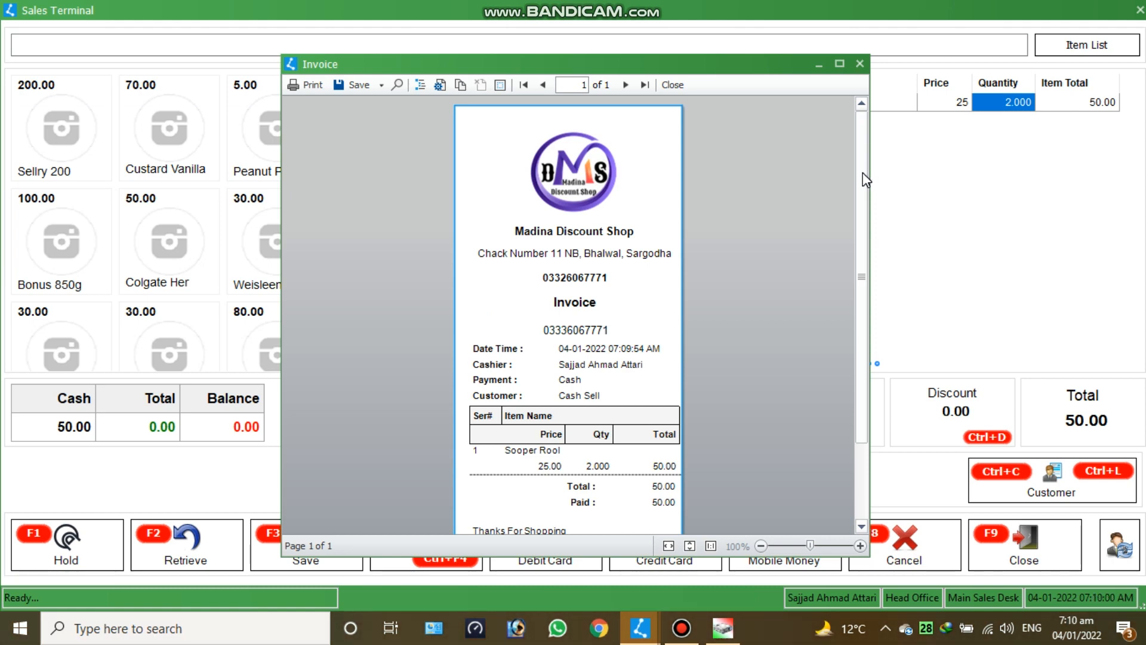
drag(863, 173, 864, 258)
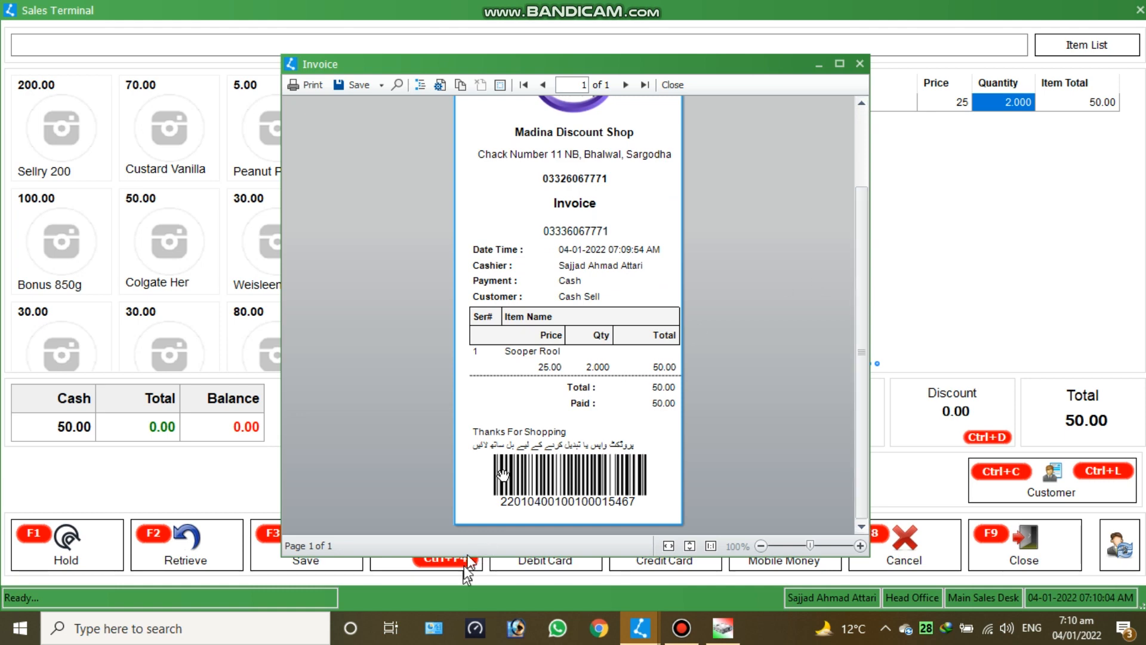
click(380, 85)
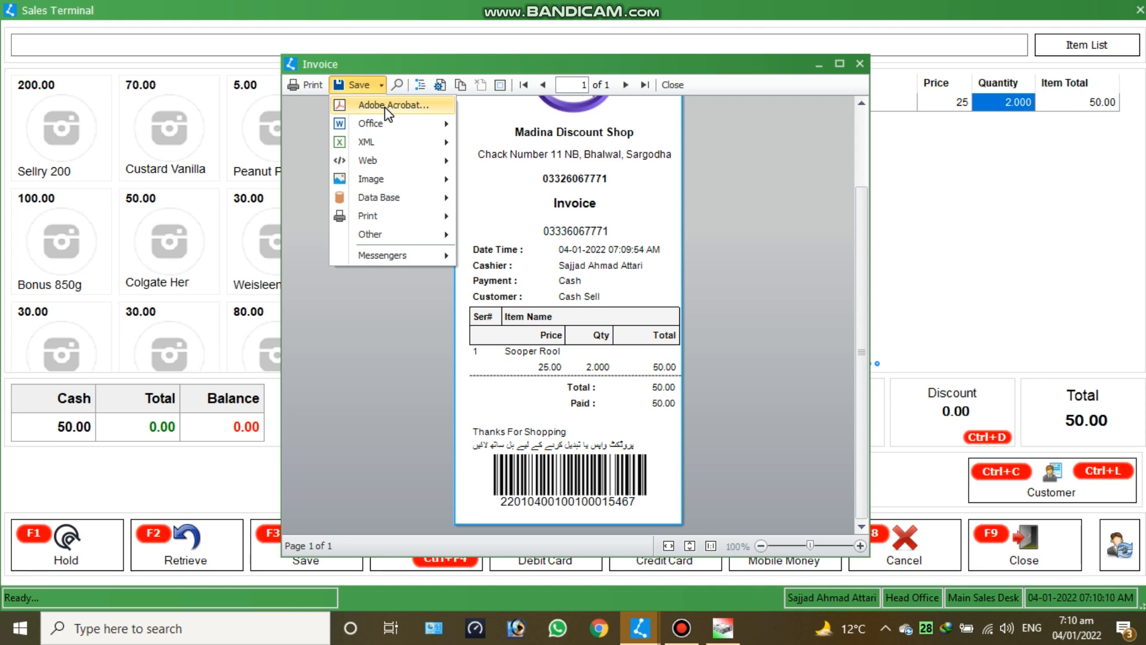
mouse_move(448, 181)
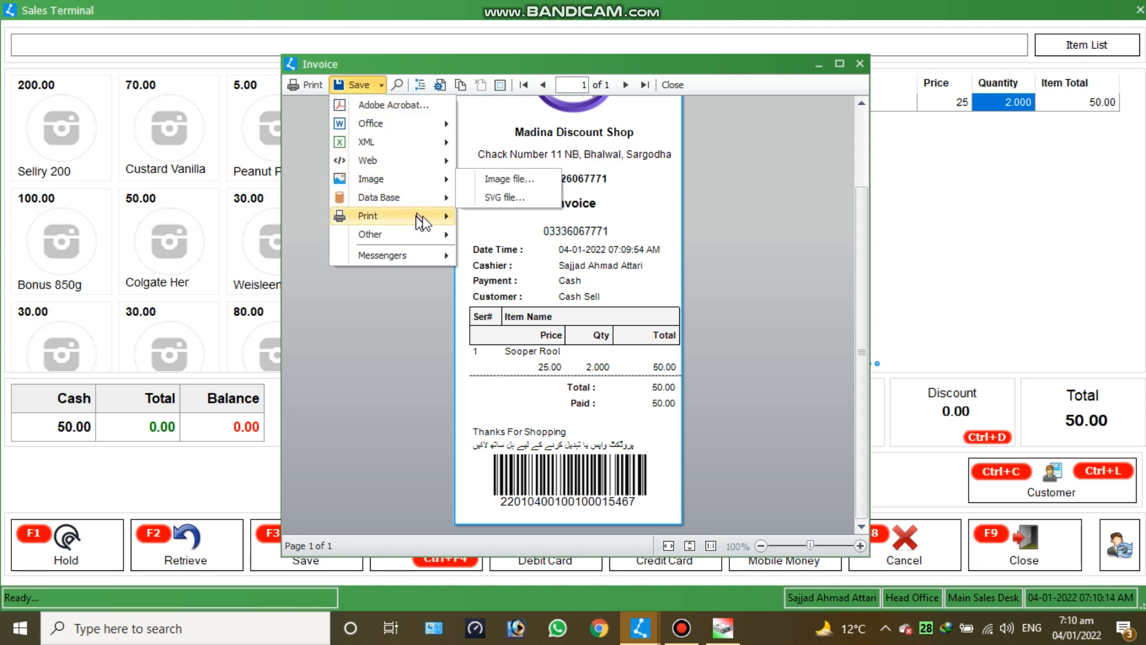
mouse_move(445, 222)
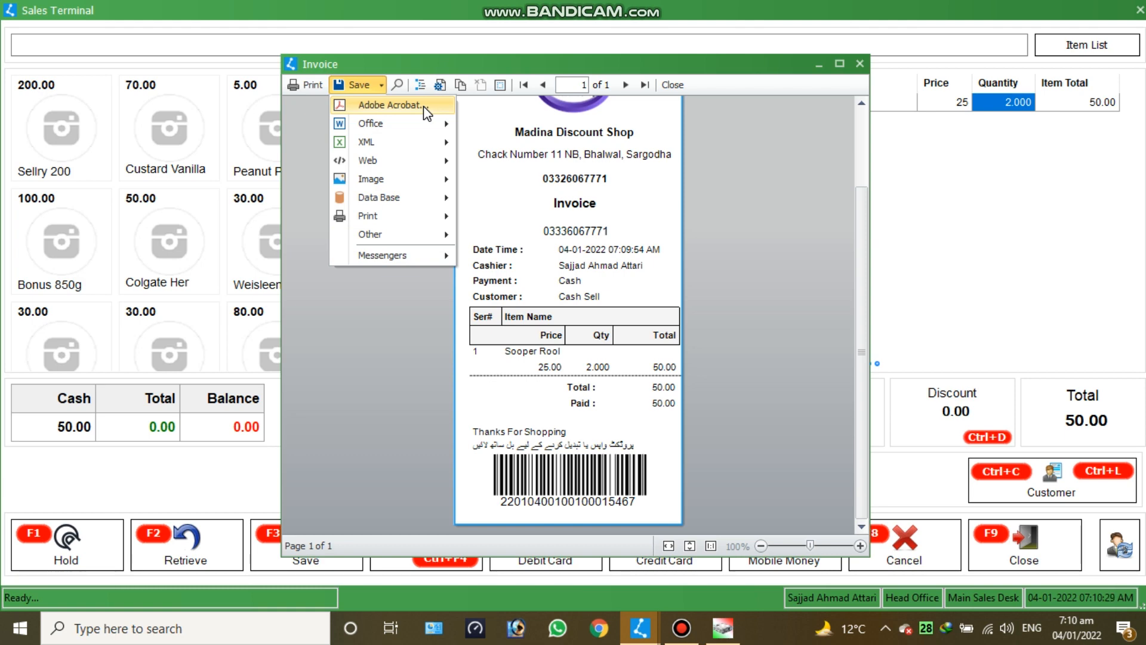
Check the selectable printers in the invoice's print options, cancel printing and close the invoice.
click(310, 86)
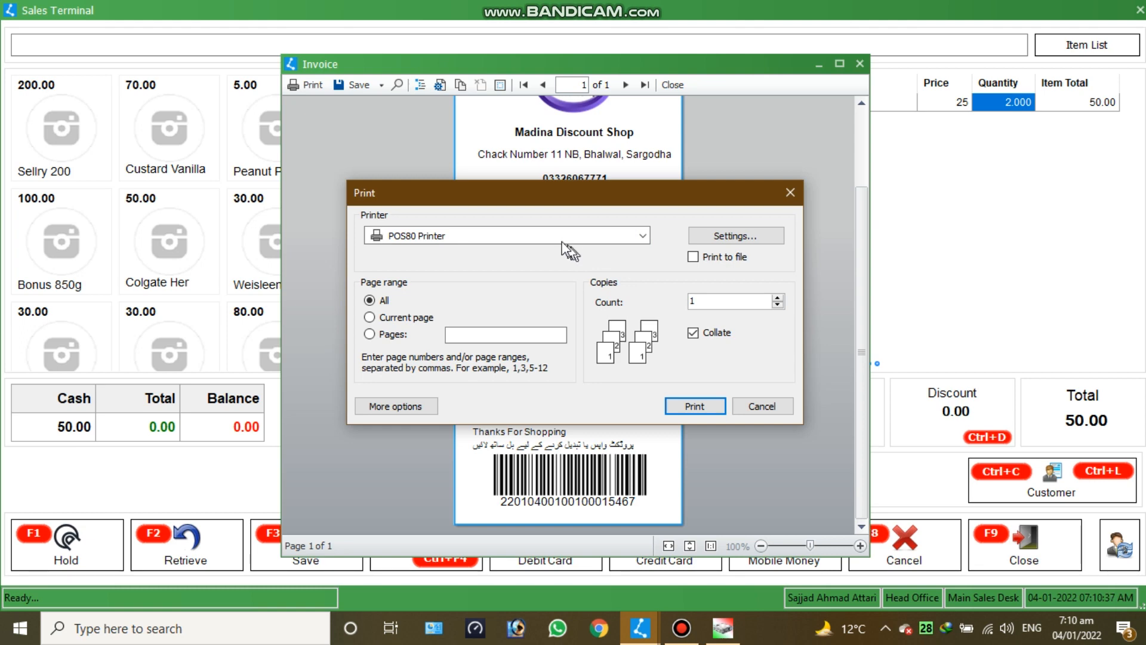
click(644, 237)
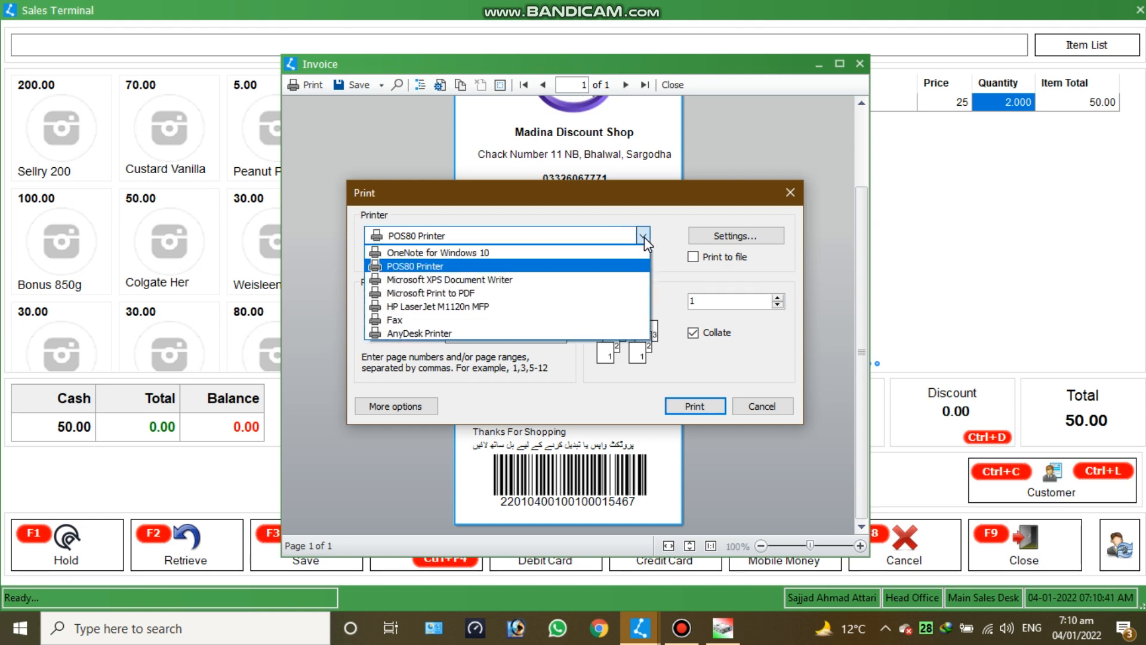
click(400, 140)
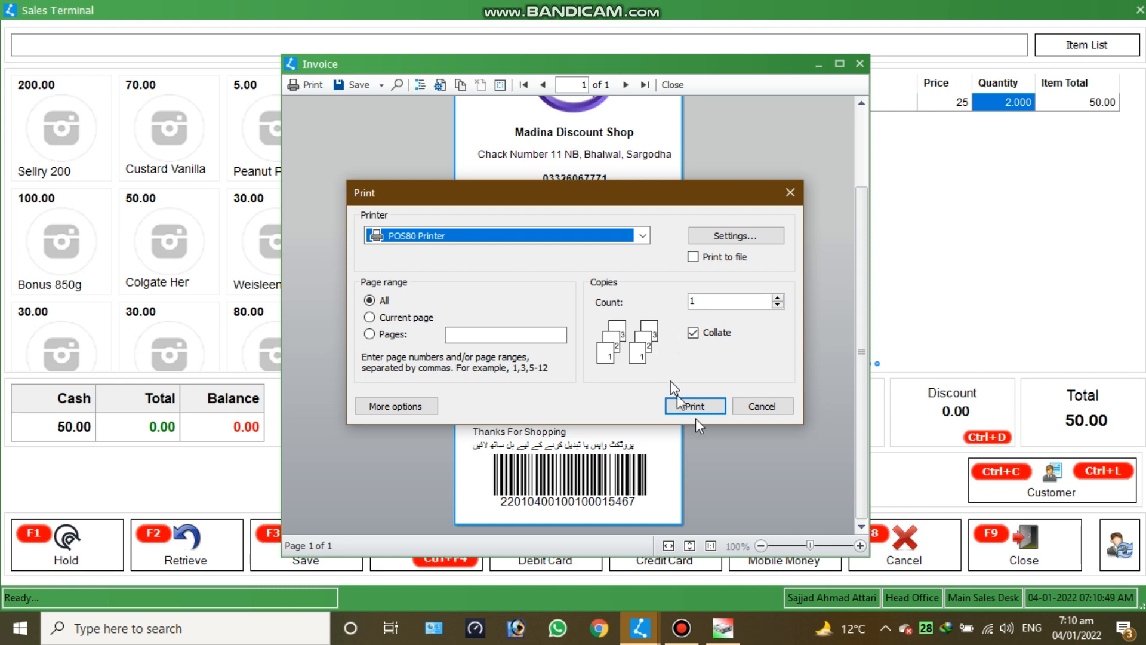
click(759, 408)
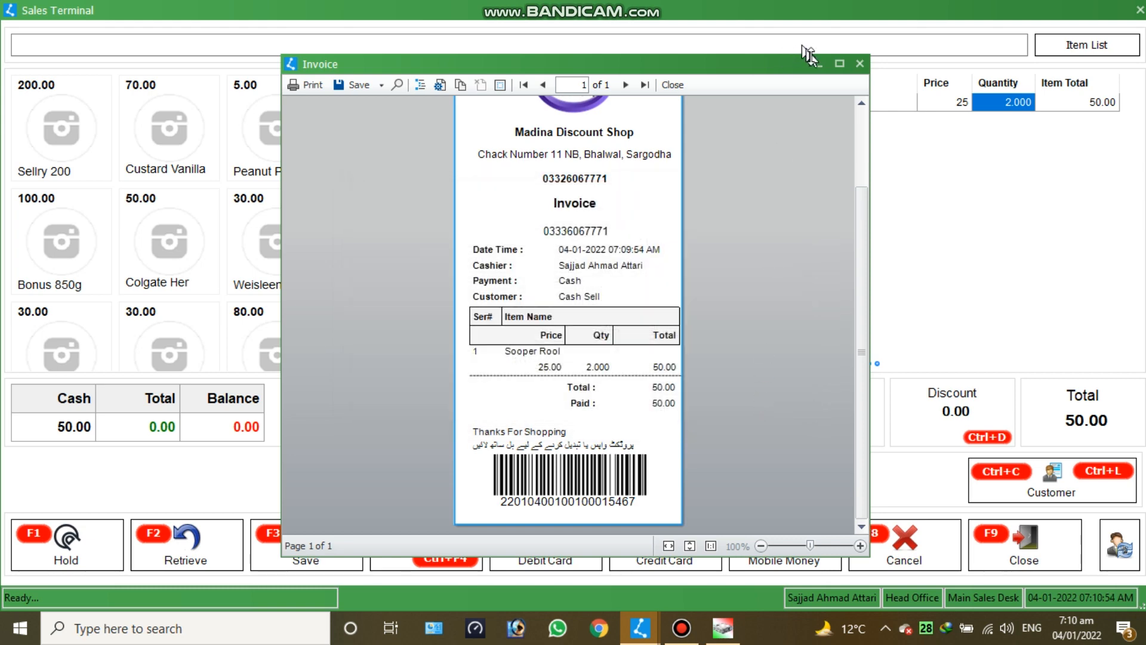
click(860, 63)
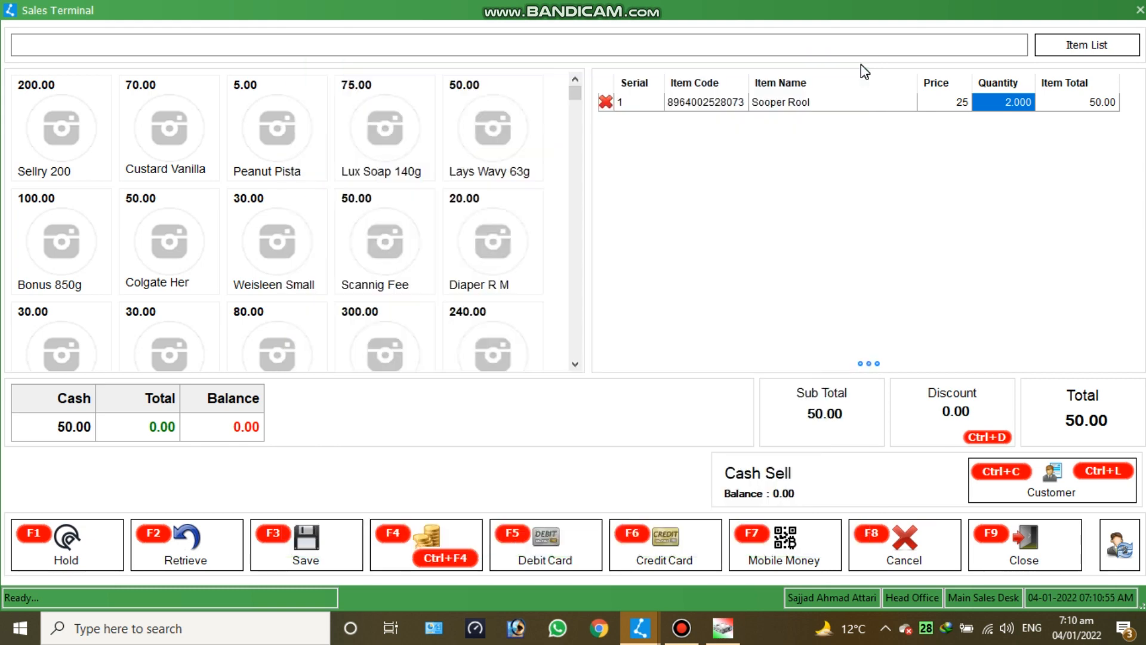
Switch to Control Panel's Devices and Printers, examine the default-printer option for POS80 Printer and HP LaserJet M1120n MFP, and close the window.
click(439, 626)
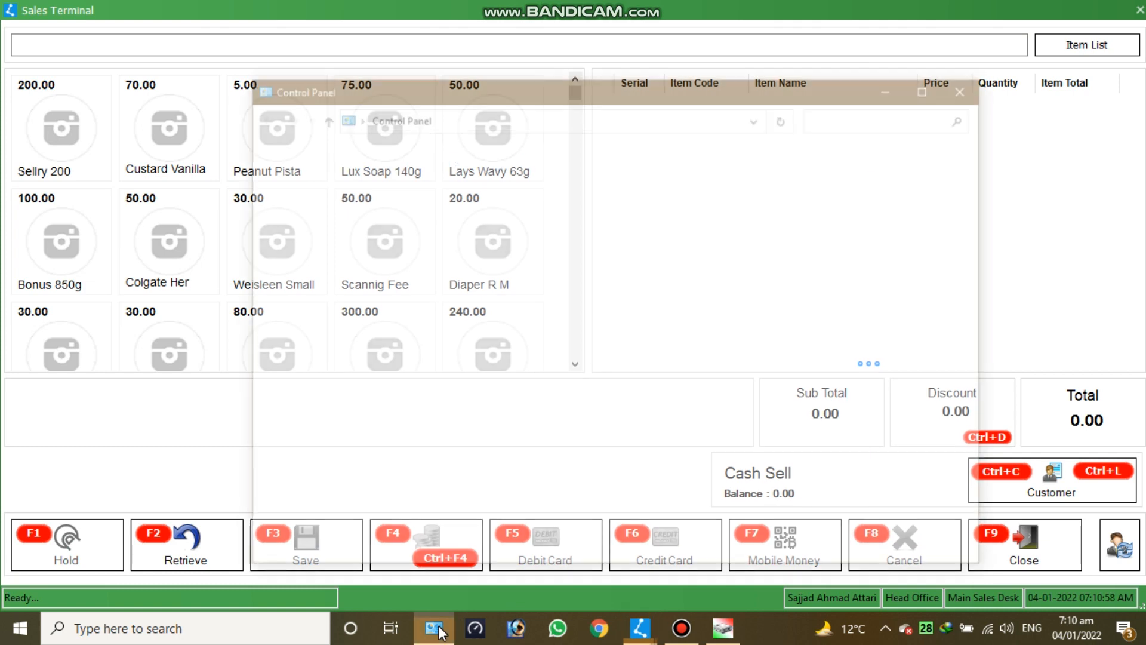
click(412, 331)
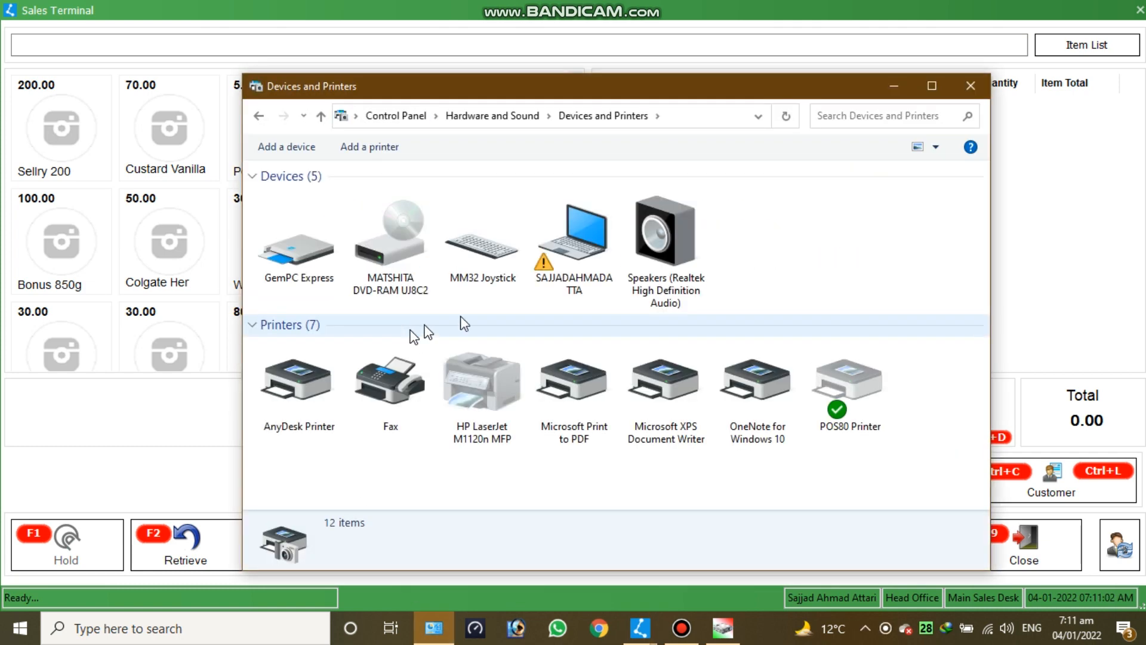
click(858, 417)
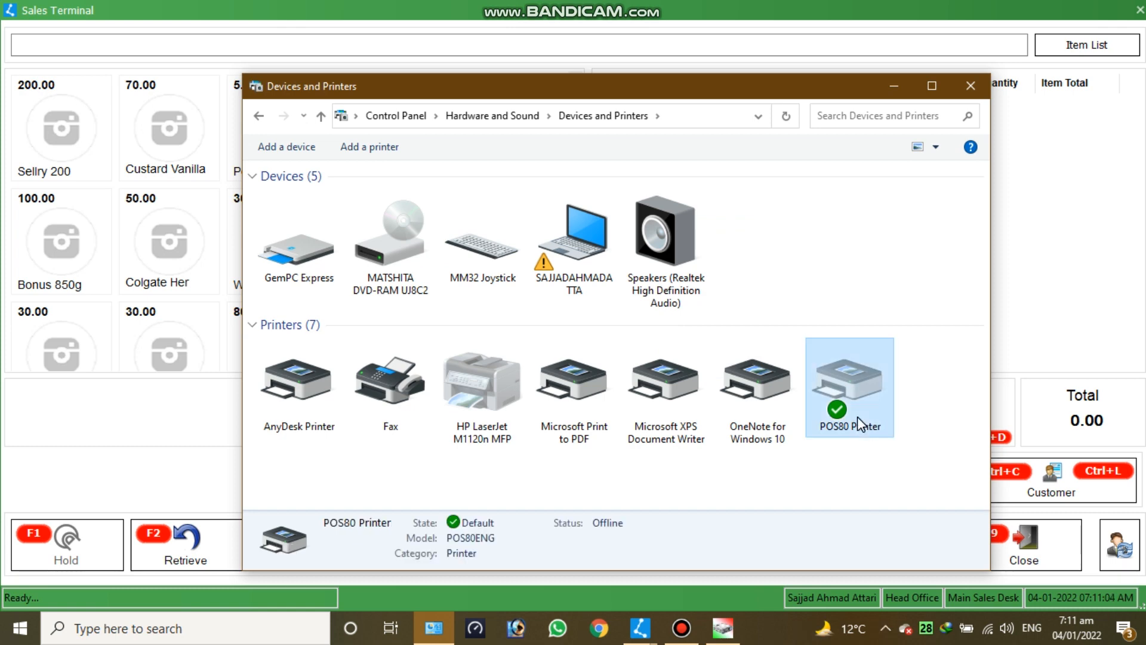
right_click(857, 417)
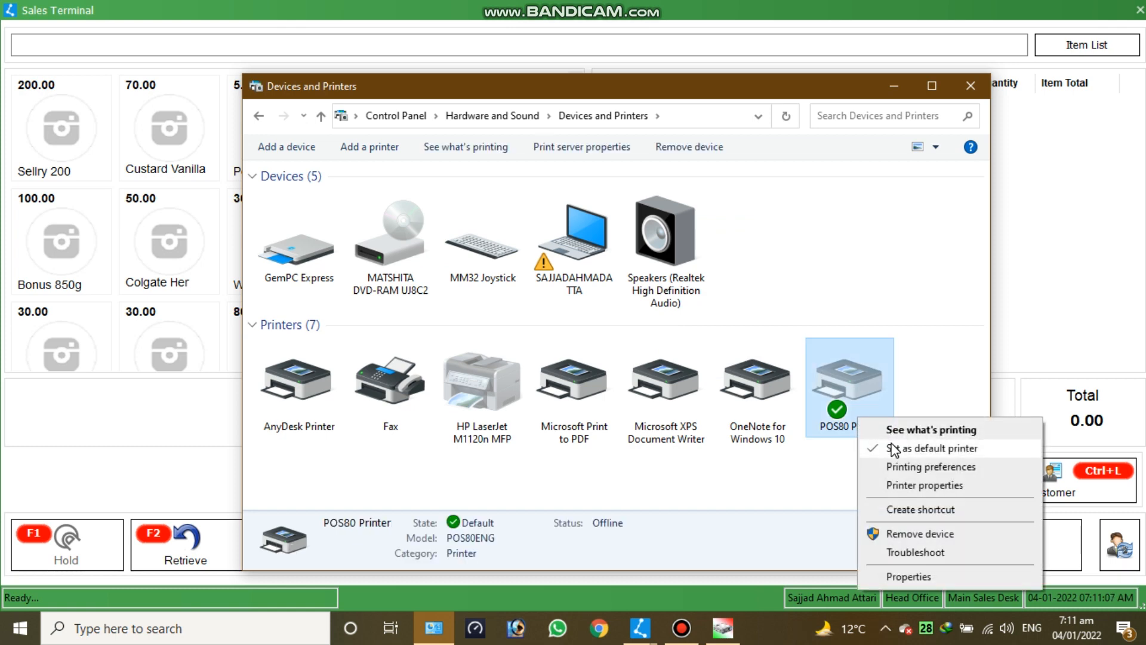
click(472, 406)
right_click(478, 406)
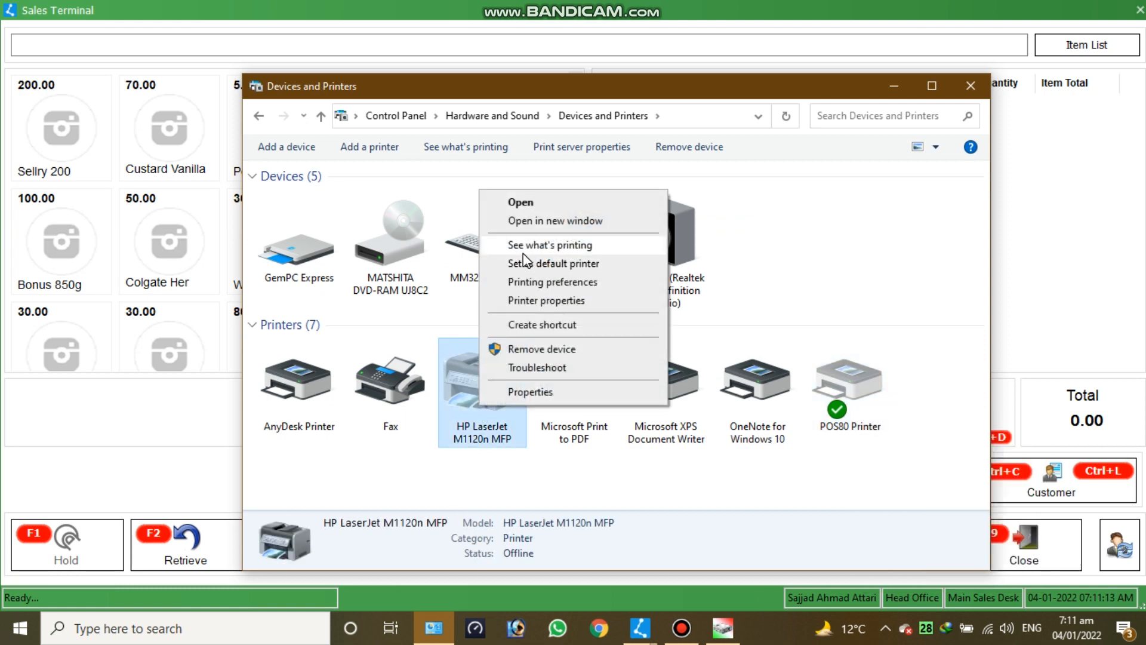
click(923, 258)
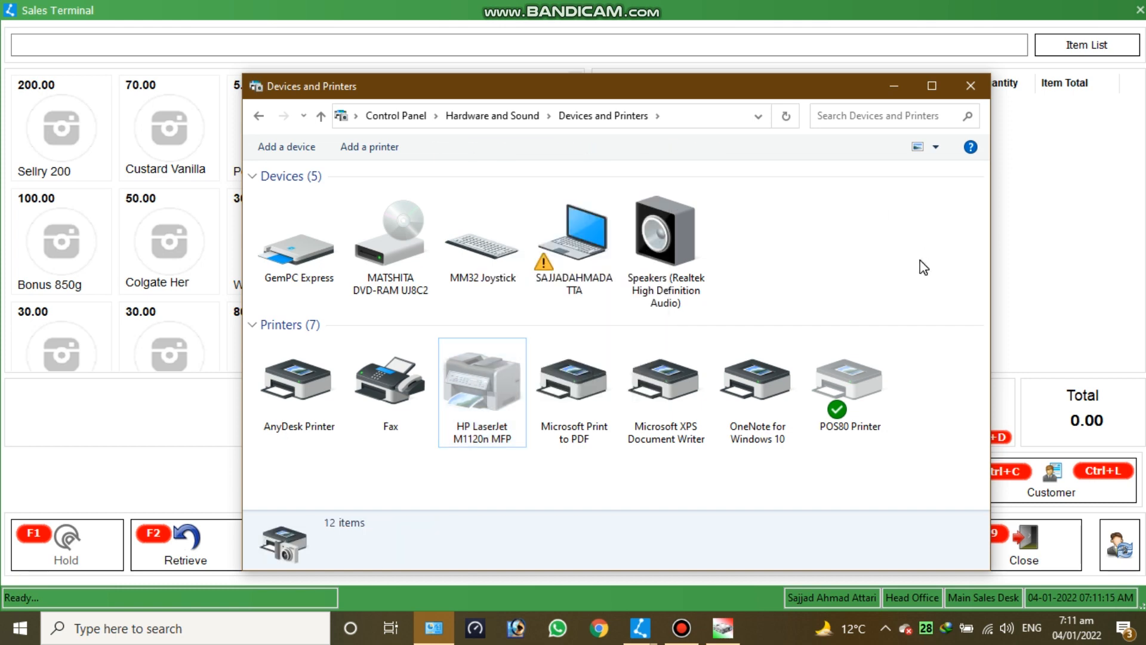
click(970, 86)
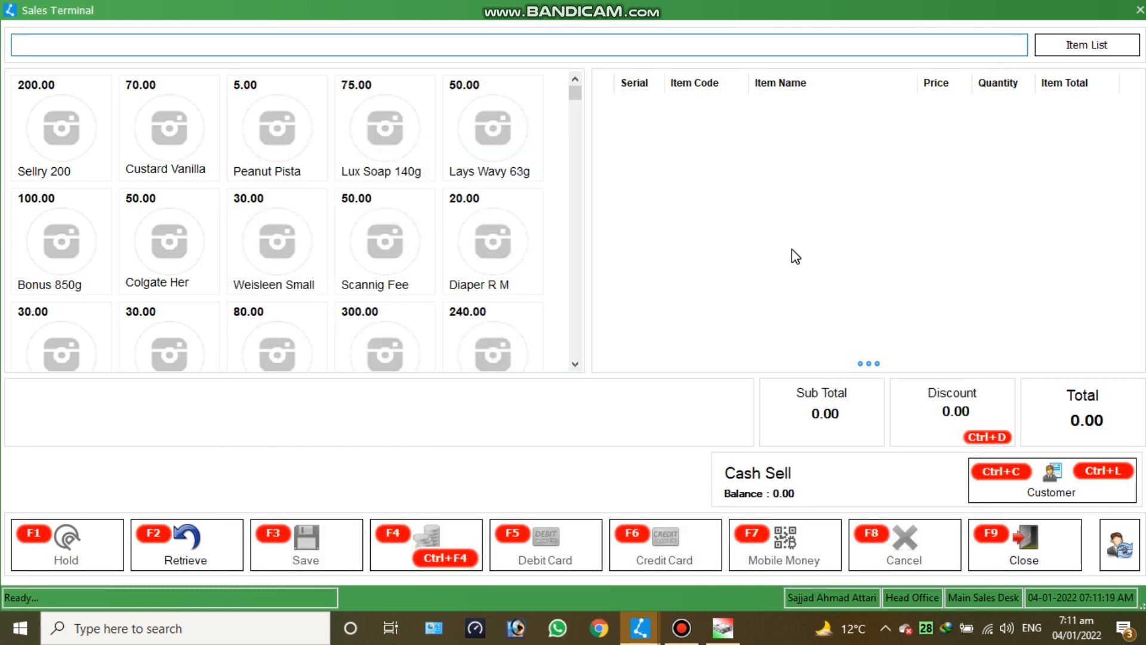